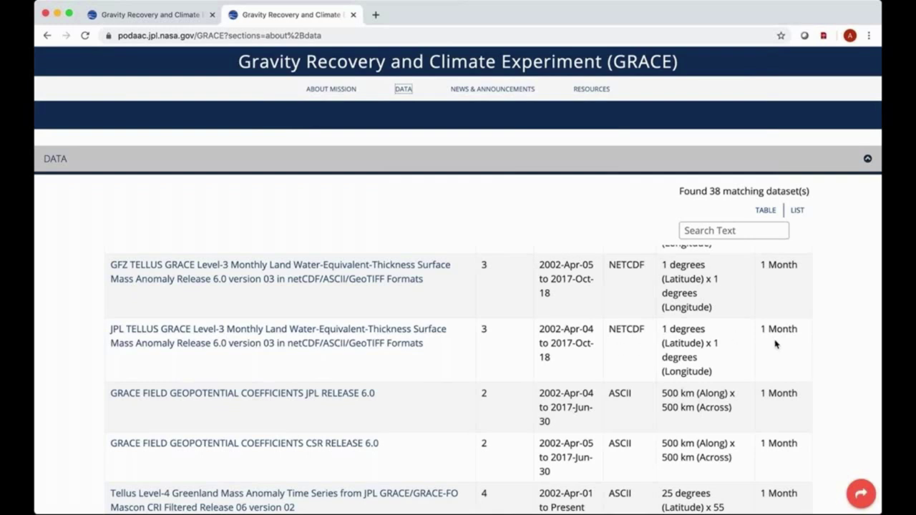
# - Open the JPL TELLUS GRACE Level-3 Monthly Land Water-Equivalent-Thickness dataset page and review its description, coverage and resolution
pyautogui.click(292, 339)
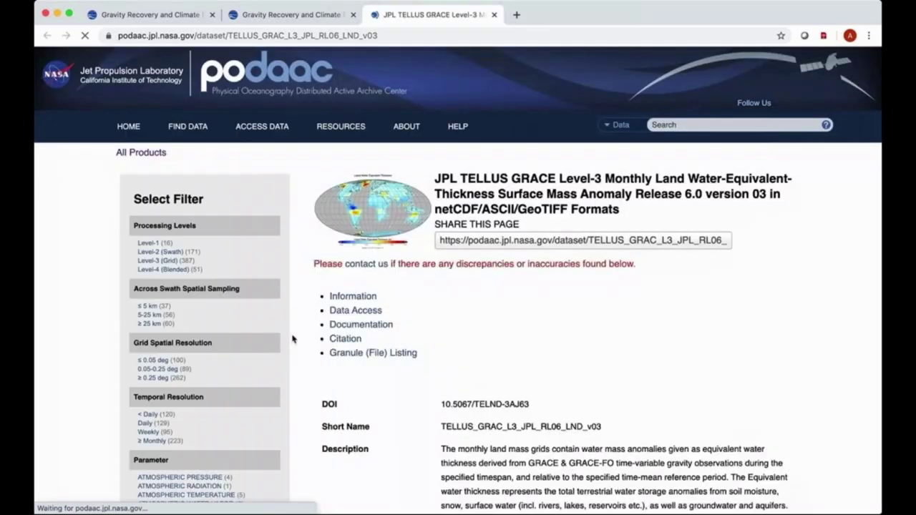
pyautogui.scroll(-5, 443, 317)
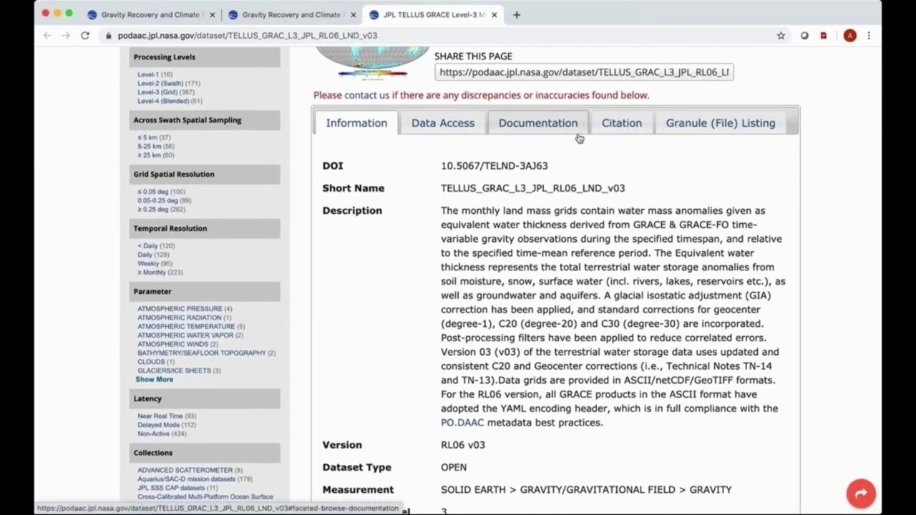
pyautogui.scroll(-10, 474, 244)
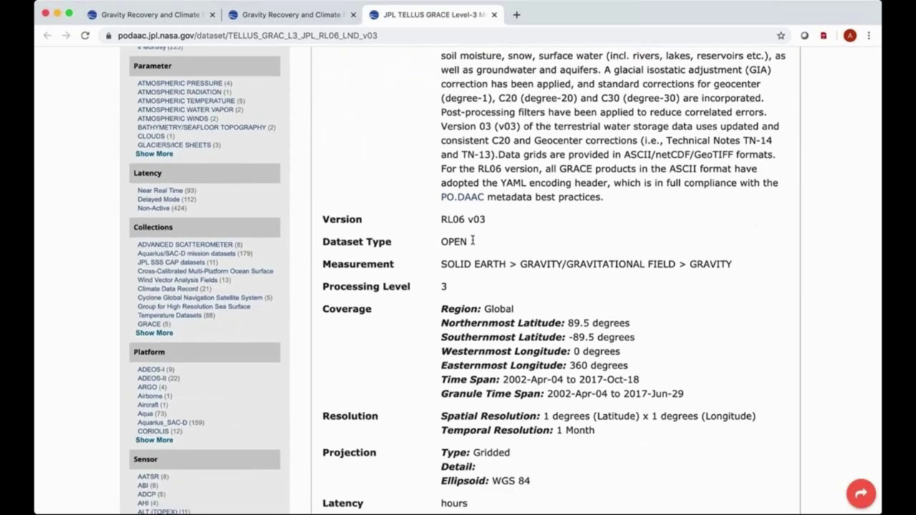
pyautogui.scroll(3, 474, 244)
pyautogui.scroll(5, 473, 244)
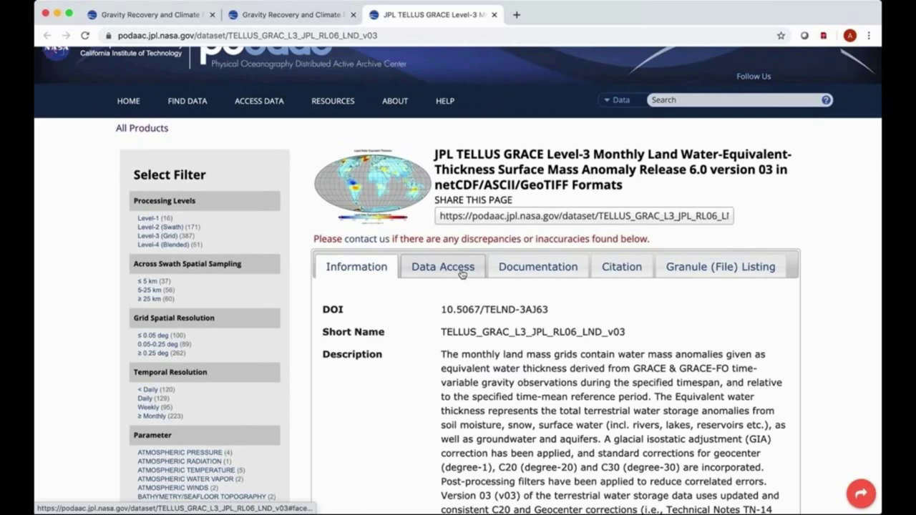
# - Show the dataset's data access options and open its PO.DAAC Drive directory
pyautogui.click(461, 272)
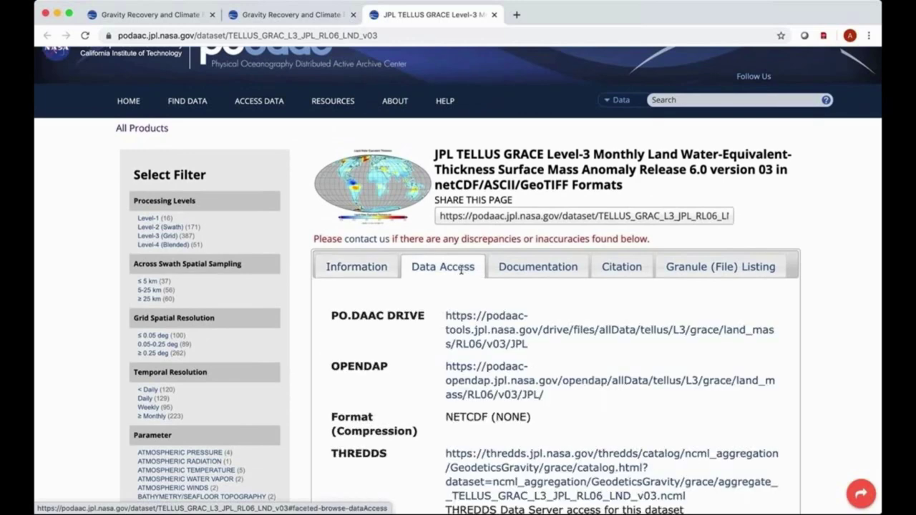
pyautogui.scroll(-6, 461, 270)
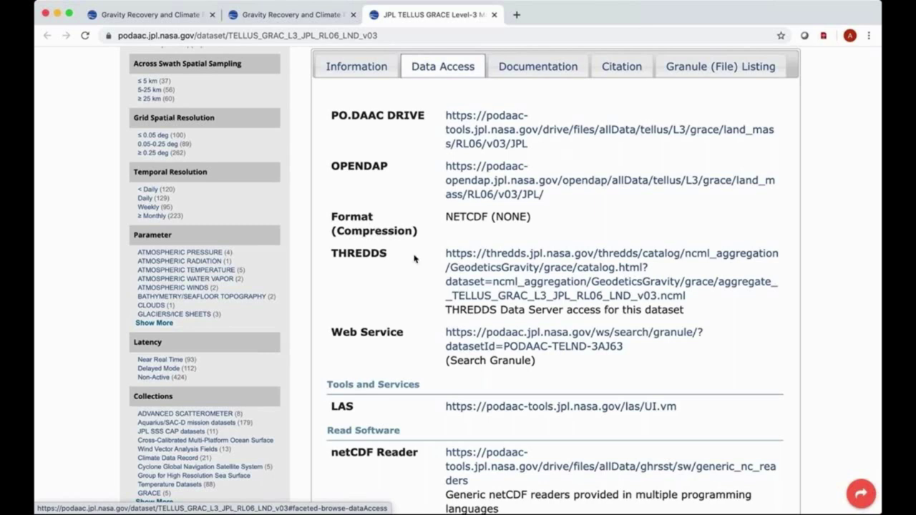
pyautogui.click(470, 146)
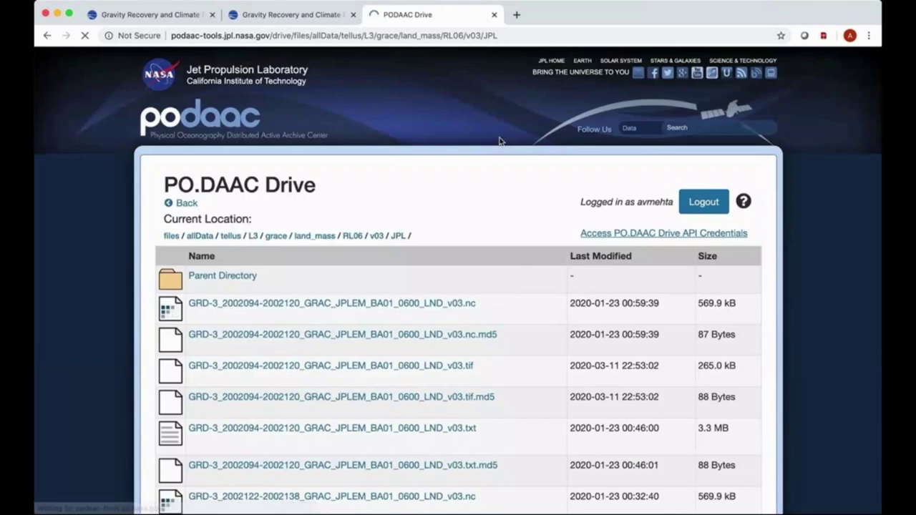
pyautogui.scroll(-2, 133, 246)
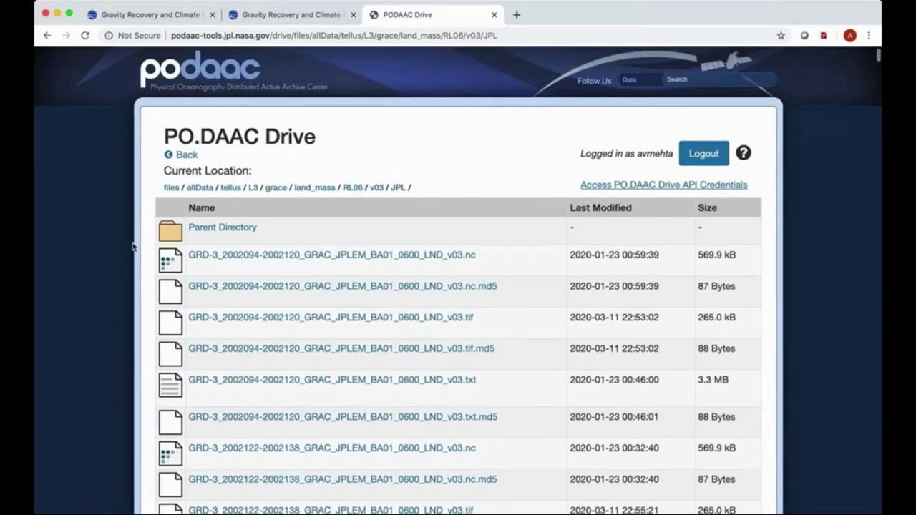
pyautogui.scroll(-1, 133, 246)
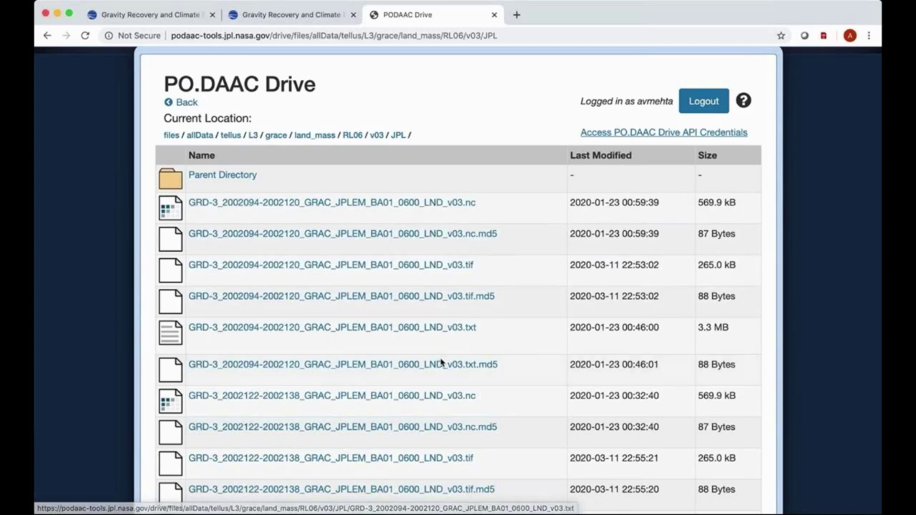
pyautogui.click(427, 205)
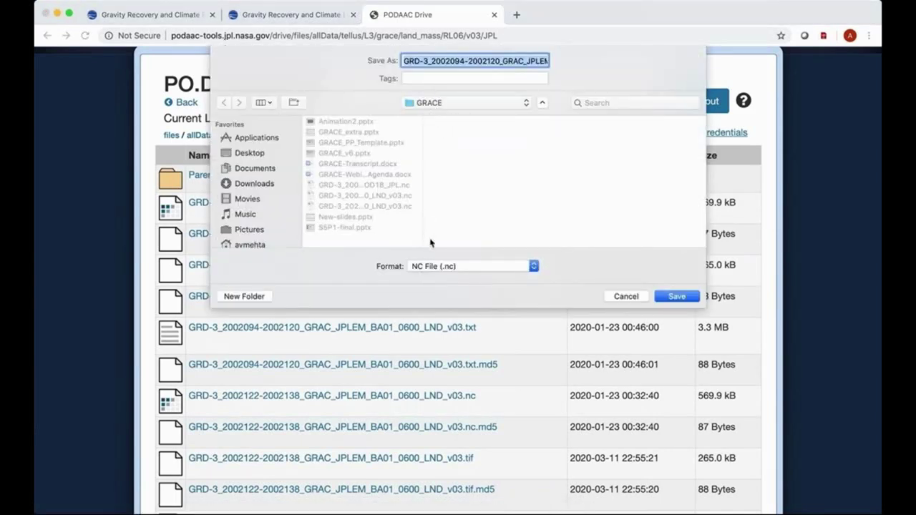
pyautogui.click(622, 298)
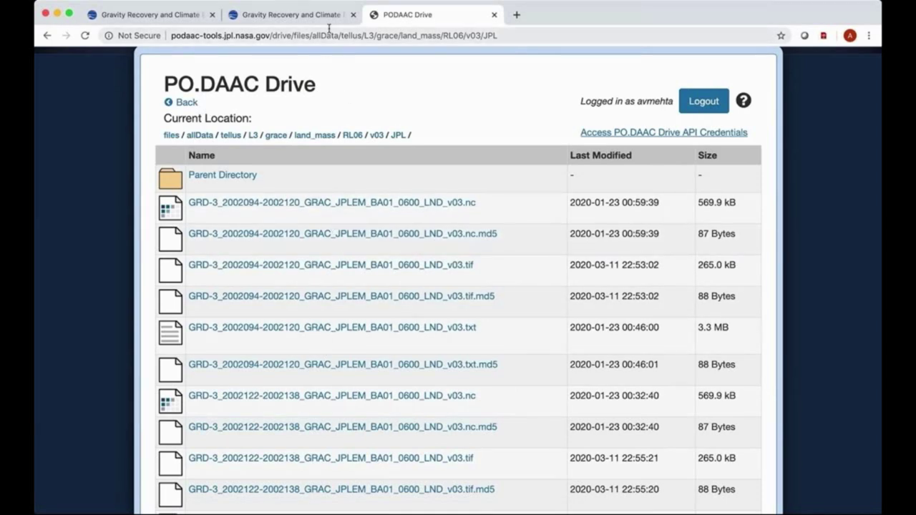
# - Change the grace folder in the directory address to gracefo and browse the GRACE-FO land mass files
pyautogui.click(396, 36)
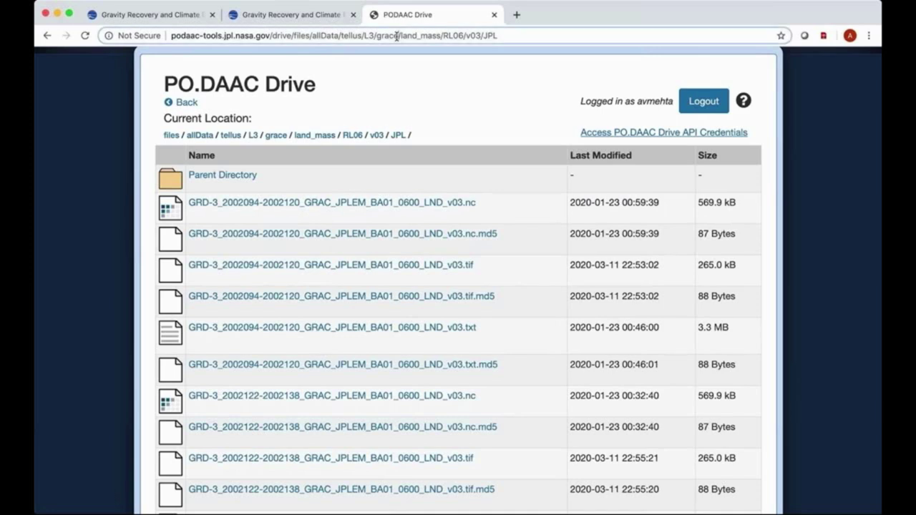
pyautogui.click(398, 35)
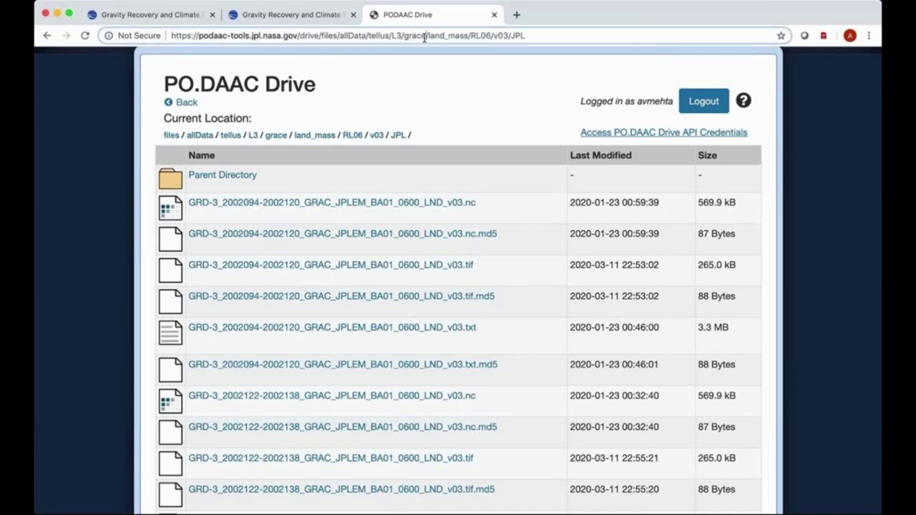
pyautogui.write('fo')
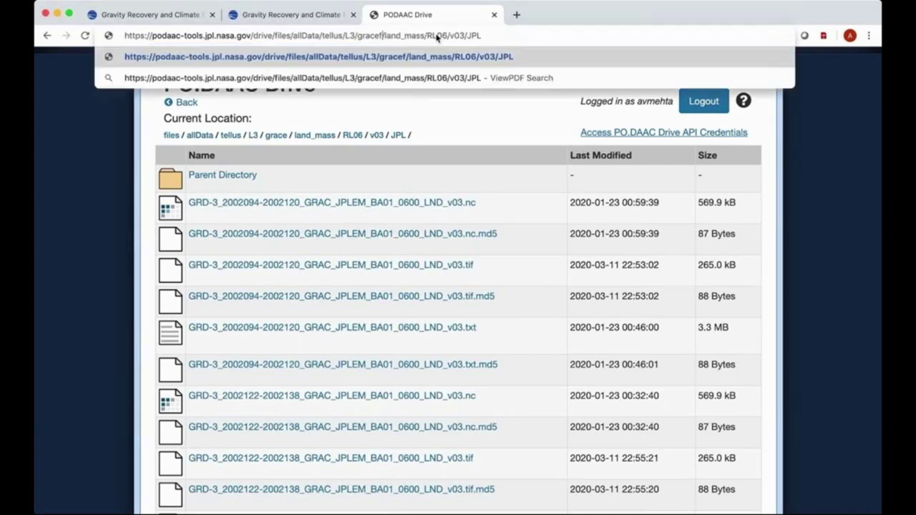
pyautogui.click(511, 36)
pyautogui.press('Return')
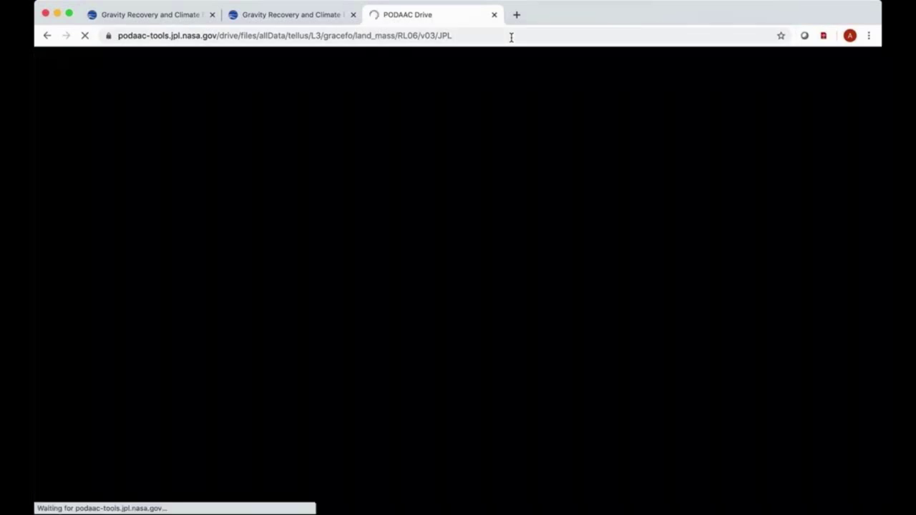
pyautogui.scroll(-1, 323, 250)
pyautogui.scroll(-4, 323, 251)
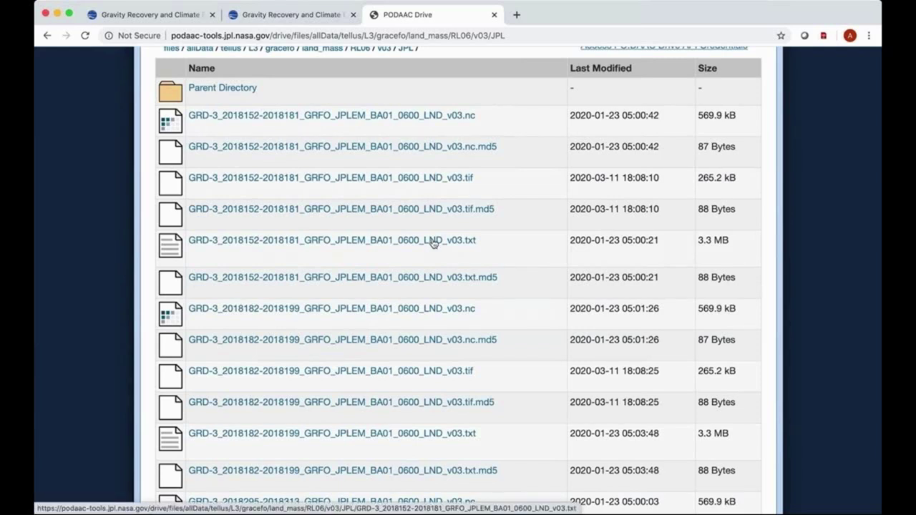
# - Go back to the dataset page, and return to the About Mission section of the GRACE mission page
pyautogui.click(46, 35)
pyautogui.click(46, 35)
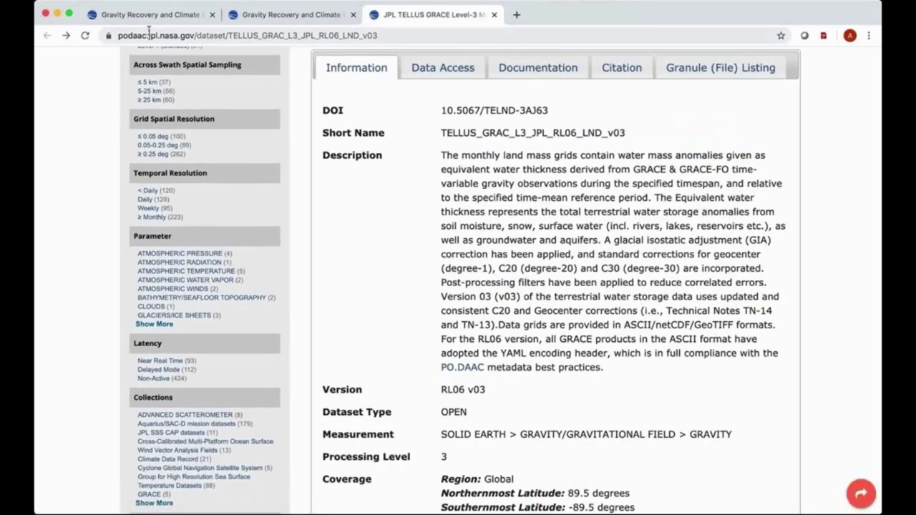
pyautogui.scroll(3, 376, 212)
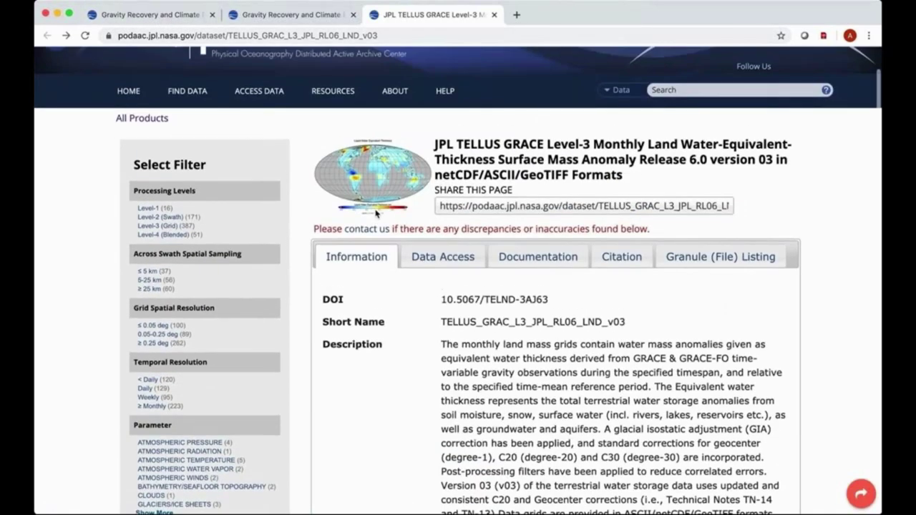
pyautogui.click(286, 14)
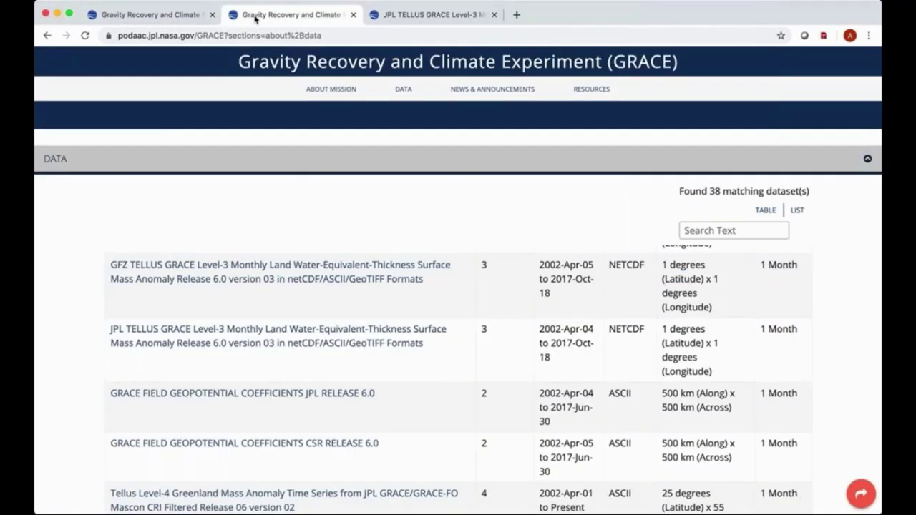
pyautogui.click(46, 35)
pyautogui.moveTo(604, 13); pyautogui.dragTo(642, 11)
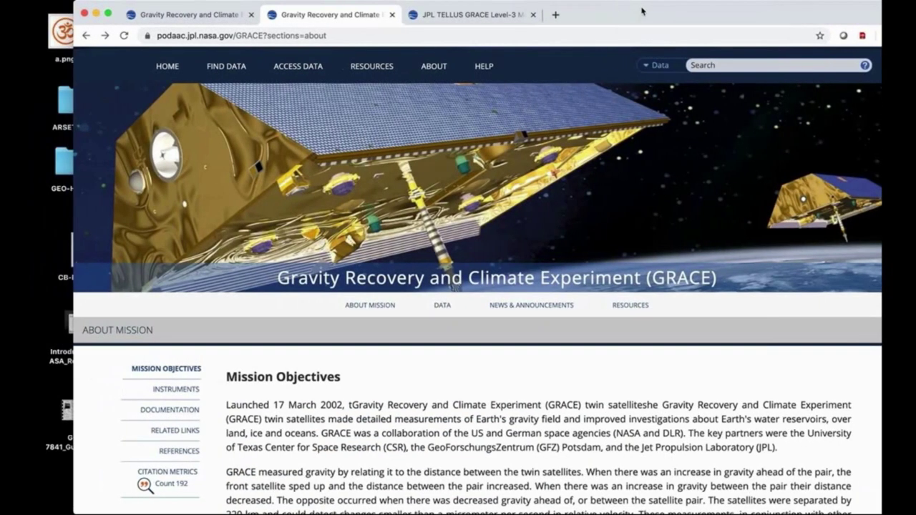
# - Open the GRACE Tellus site from the mission's related links and go to its Get Data page
pyautogui.click(189, 439)
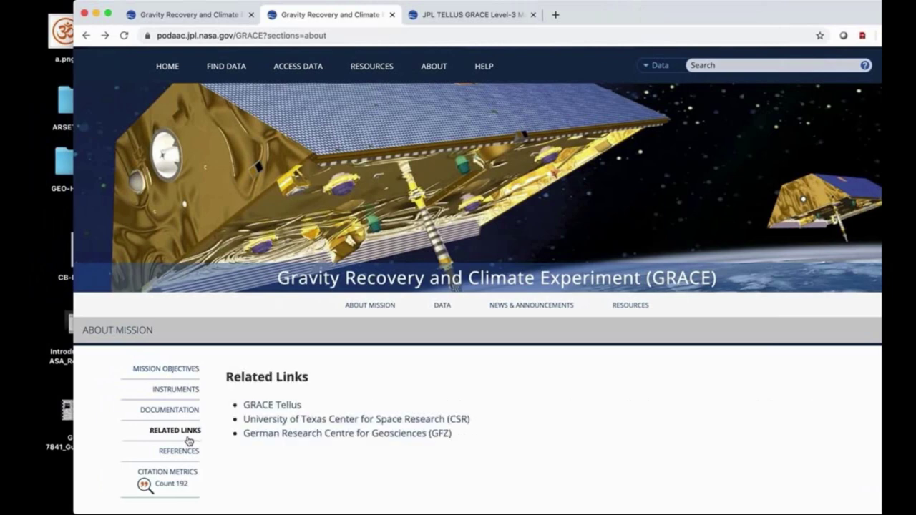
pyautogui.click(289, 406)
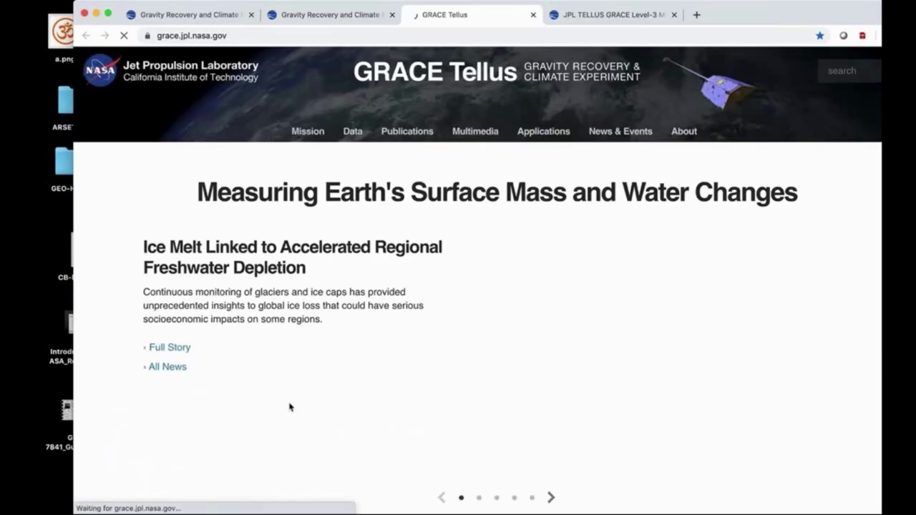
pyautogui.moveTo(352, 129)
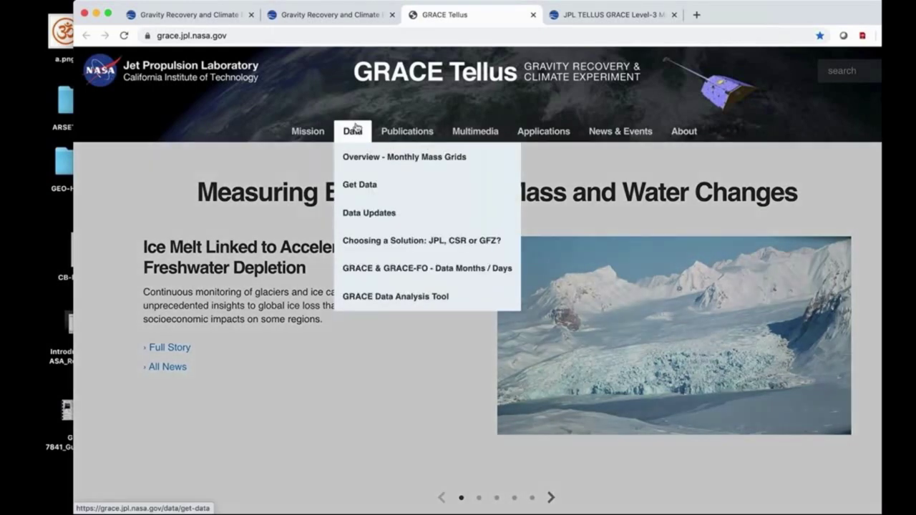
pyautogui.click(356, 185)
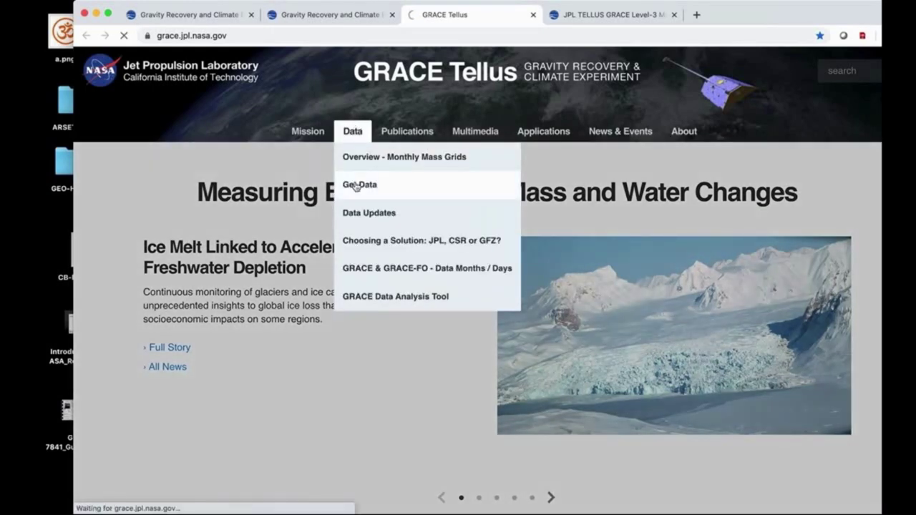
# - Open the Interactive GRACE/GRACE-FO Data Browser page and launch the GRACE Data Analysis Tool
pyautogui.scroll(-5, 353, 186)
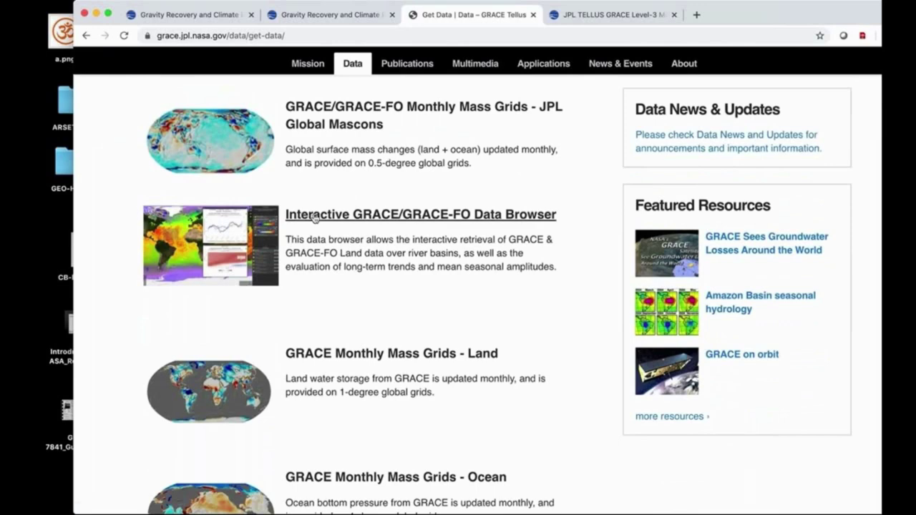
pyautogui.click(316, 217)
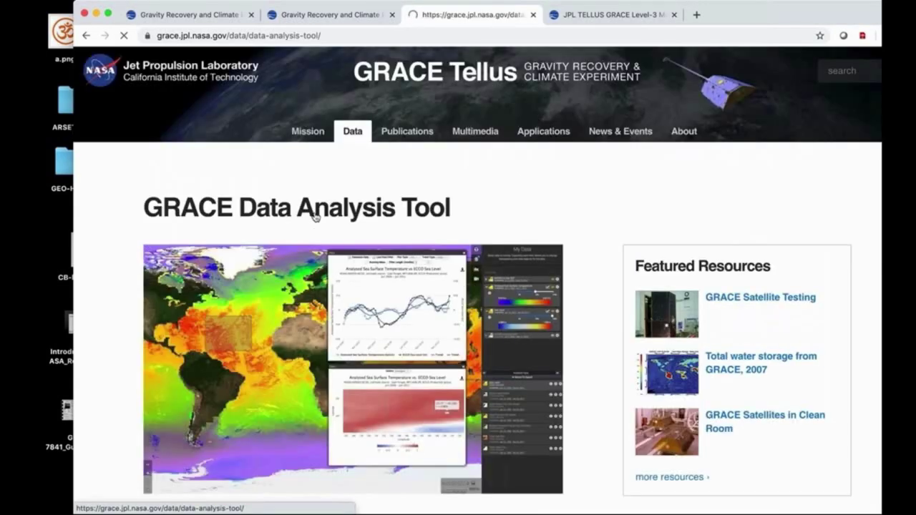
pyautogui.scroll(-5, 315, 217)
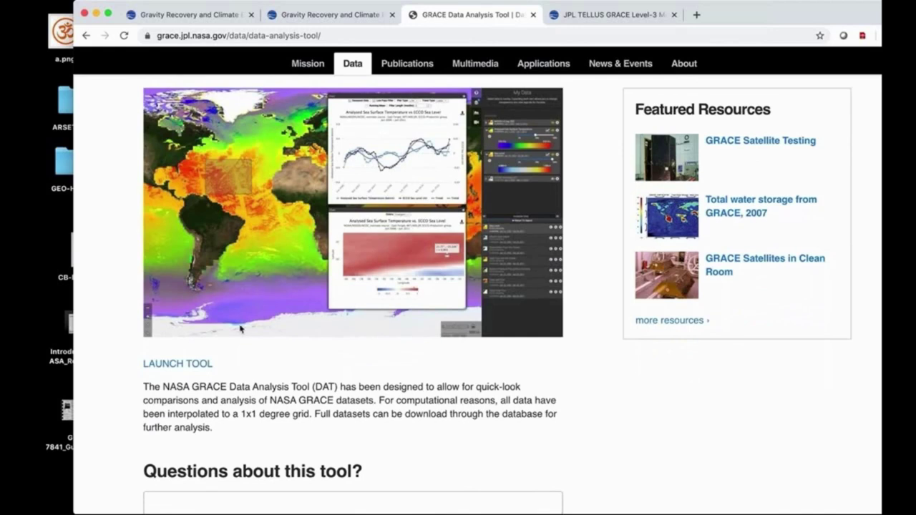
pyautogui.click(201, 367)
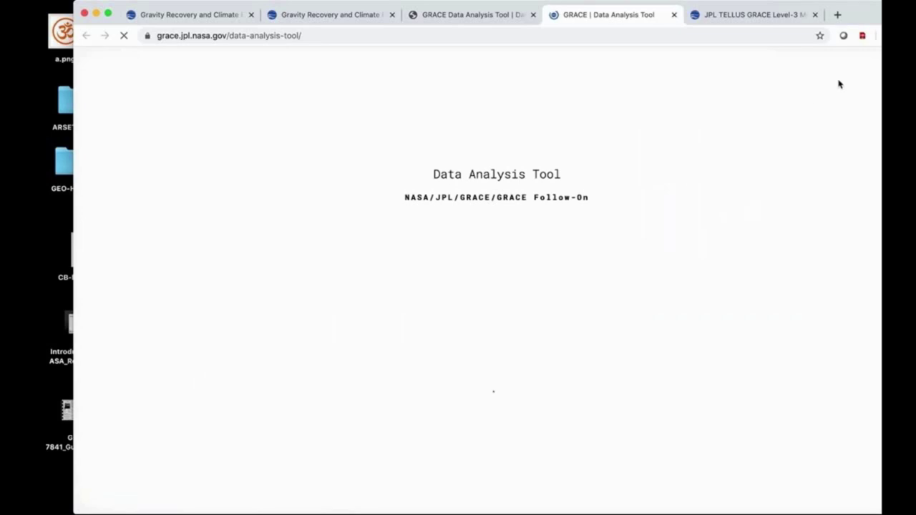
# - Collapse the legend of the JPL Water Equiv. Thickness - Land layer to uncover the world map
pyautogui.moveTo(860, 19); pyautogui.dragTo(846, 21)
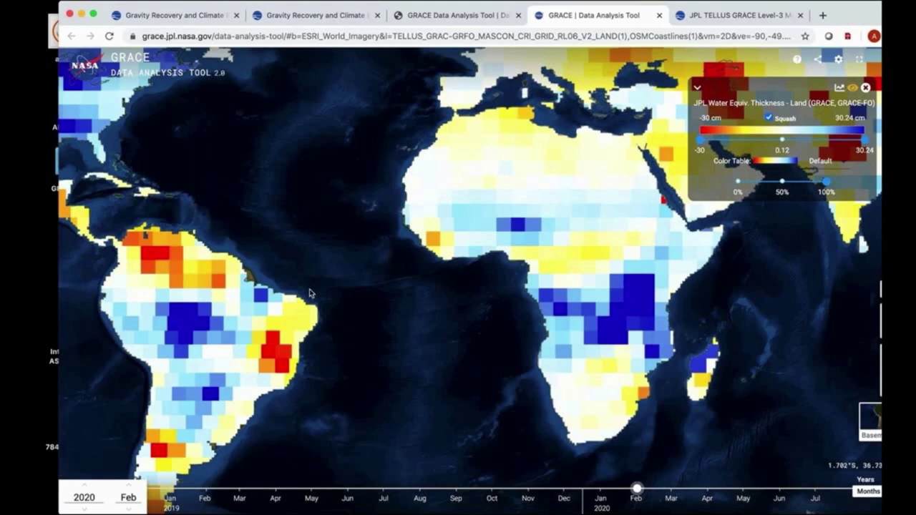
pyautogui.scroll(-5, 310, 292)
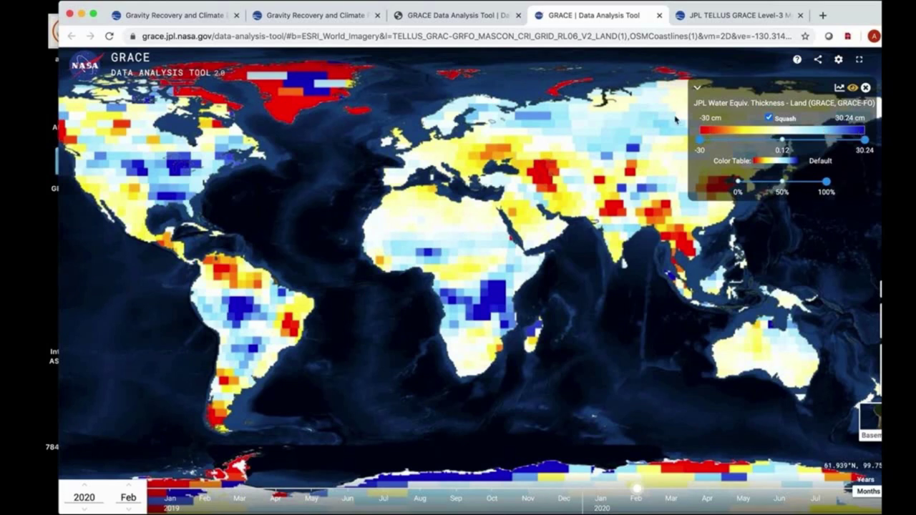
pyautogui.click(699, 88)
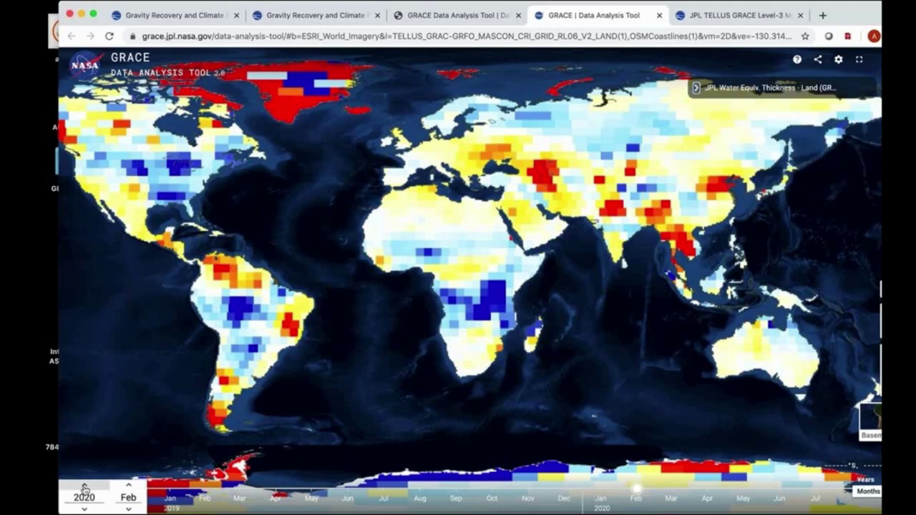
# - Set the map date to October 2013
pyautogui.click(84, 509)
pyautogui.click(85, 509)
pyautogui.click(84, 509)
pyautogui.click(85, 509)
pyautogui.click(84, 508)
pyautogui.click(85, 509)
pyautogui.click(85, 509)
pyautogui.click(129, 486)
pyautogui.click(129, 487)
pyautogui.click(128, 487)
pyautogui.click(129, 487)
pyautogui.click(129, 486)
pyautogui.click(129, 486)
pyautogui.click(129, 487)
pyautogui.click(129, 486)
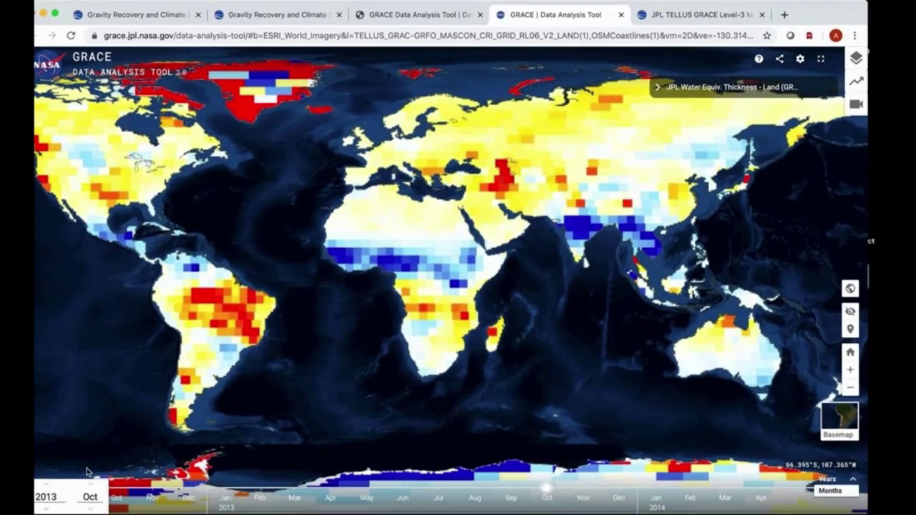
# - Advance the map month by month to May 2014 to view the changing water thickness
pyautogui.click(91, 486)
pyautogui.click(91, 486)
pyautogui.click(91, 487)
pyautogui.click(90, 486)
pyautogui.click(91, 486)
pyautogui.click(91, 486)
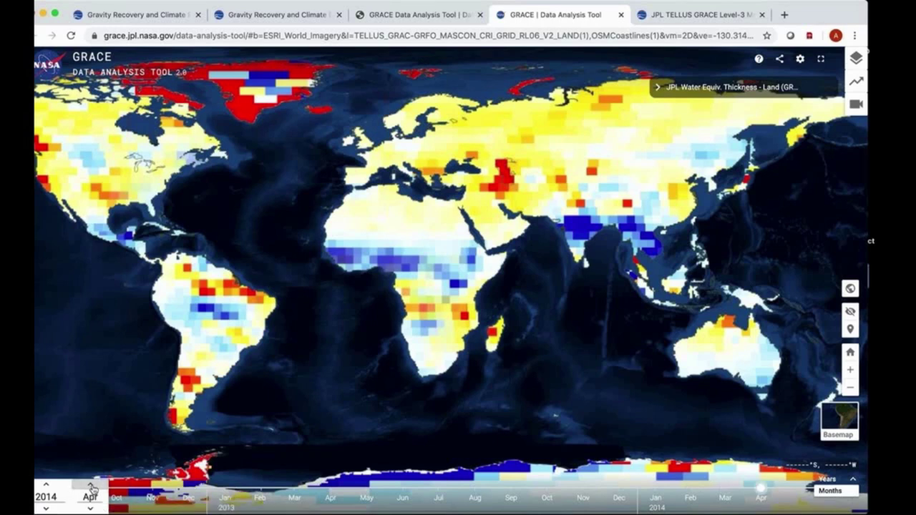
pyautogui.click(91, 486)
# - Move the map date back to August 2013 on the timeline
pyautogui.click(286, 493)
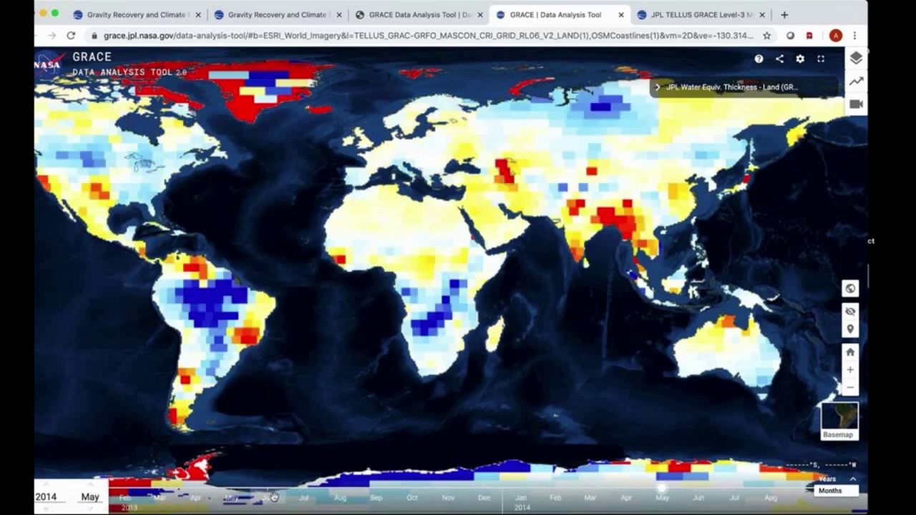
pyautogui.click(340, 499)
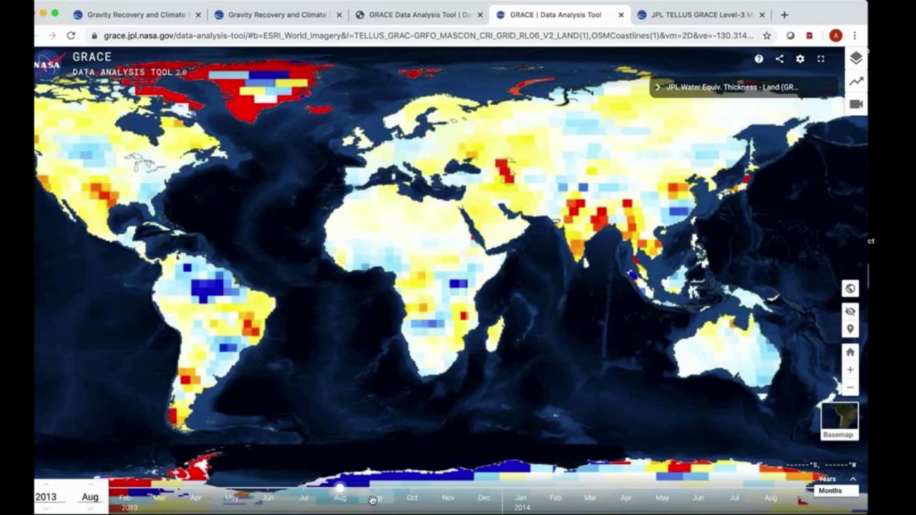
# - Advance the map date through the following months to November 2013 and turn on the place labels
pyautogui.click(377, 499)
pyautogui.click(421, 501)
pyautogui.click(445, 499)
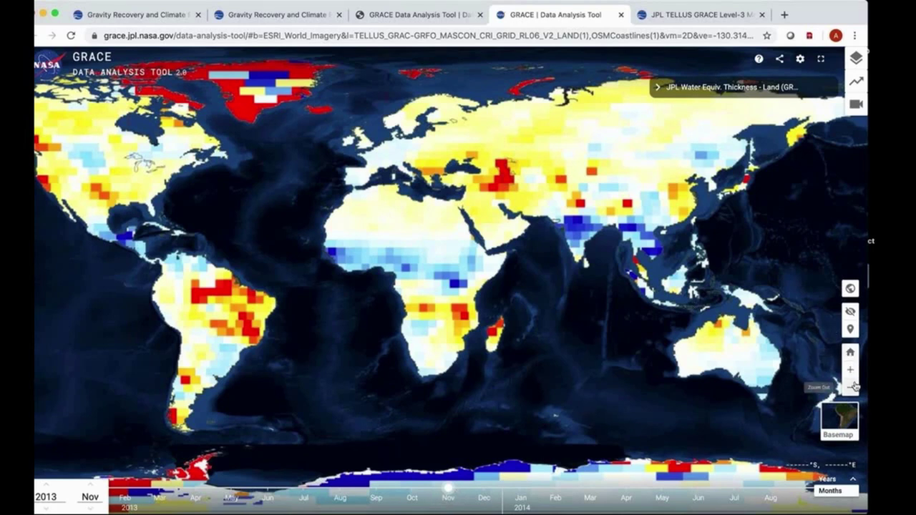
pyautogui.click(852, 330)
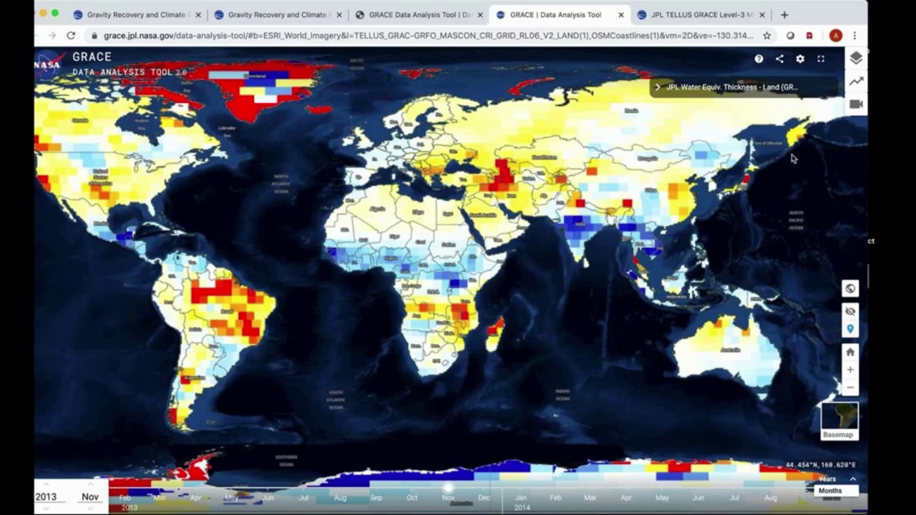
# - Open the analysis tools and select the Limpopo basin in southern Africa as the region to chart
pyautogui.click(857, 83)
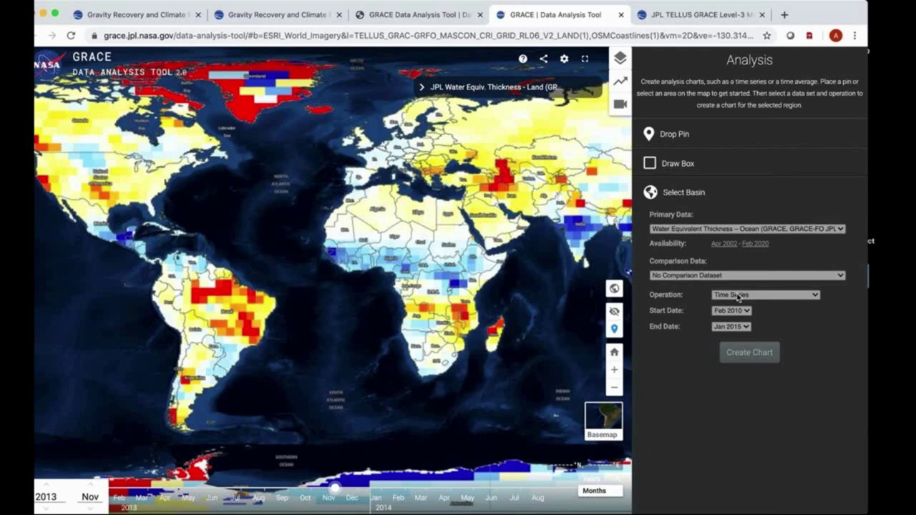
pyautogui.click(684, 192)
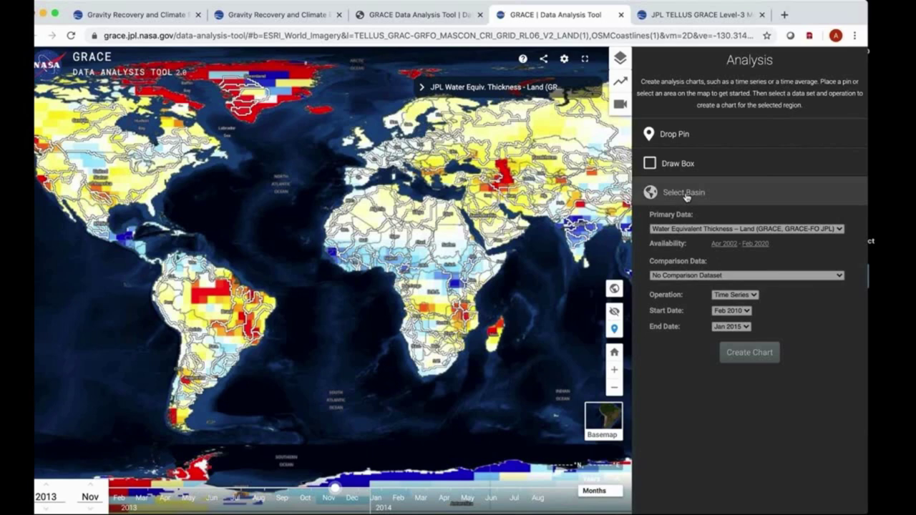
pyautogui.click(686, 196)
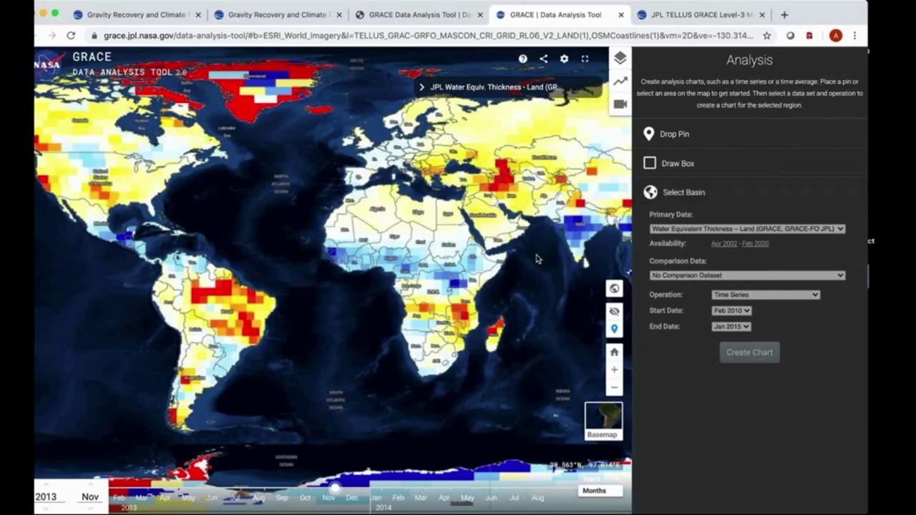
pyautogui.click(664, 198)
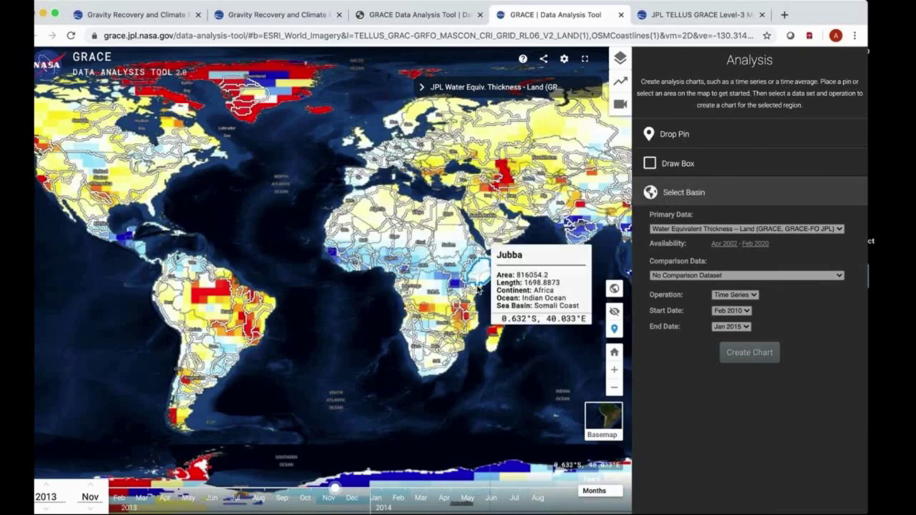
pyautogui.scroll(3, 456, 283)
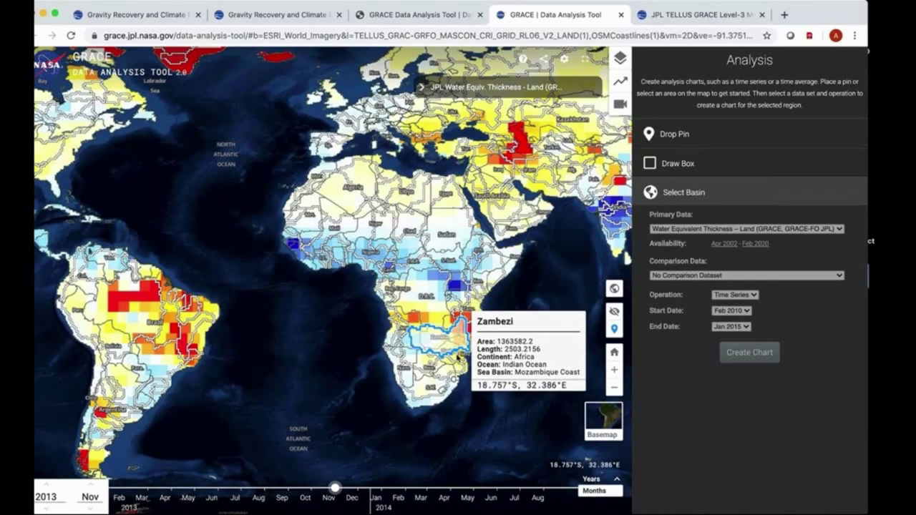
pyautogui.scroll(3, 458, 357)
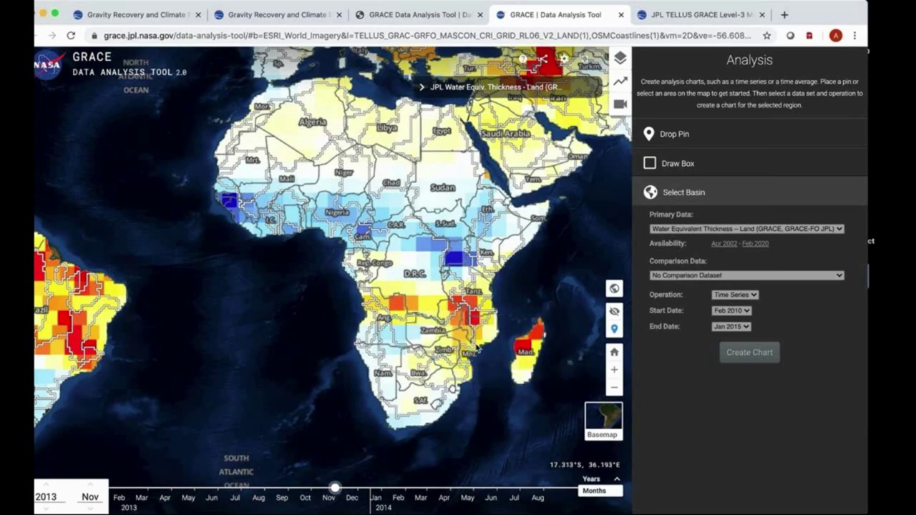
pyautogui.click(445, 375)
pyautogui.scroll(2, 445, 375)
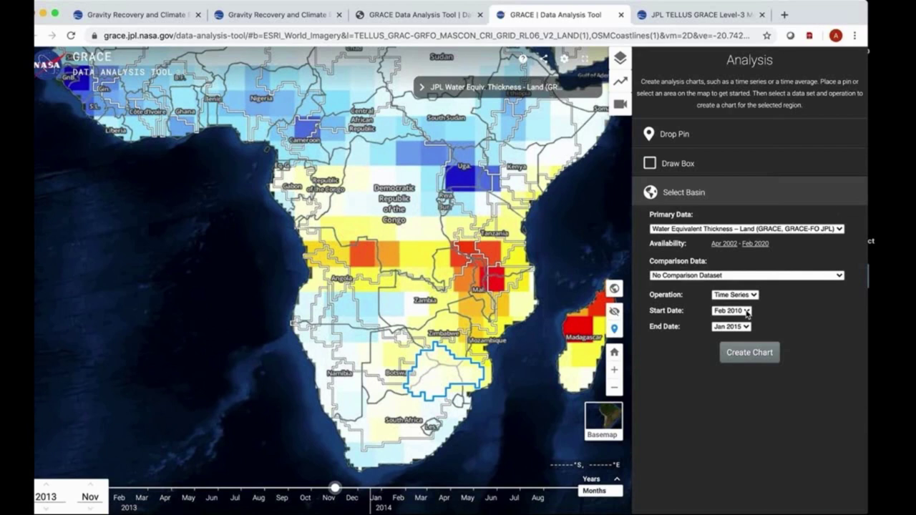
# - Set the time series to start in April 2002 and end in December 2019
pyautogui.click(746, 311)
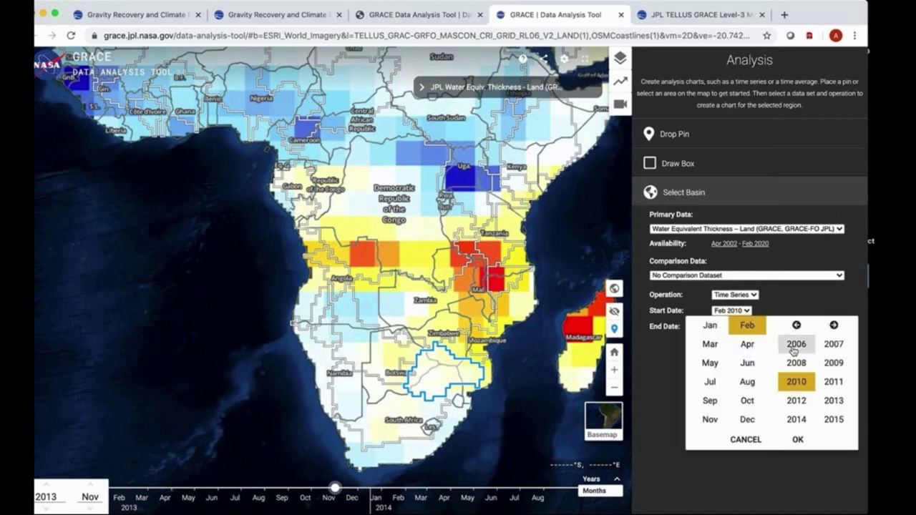
pyautogui.click(797, 326)
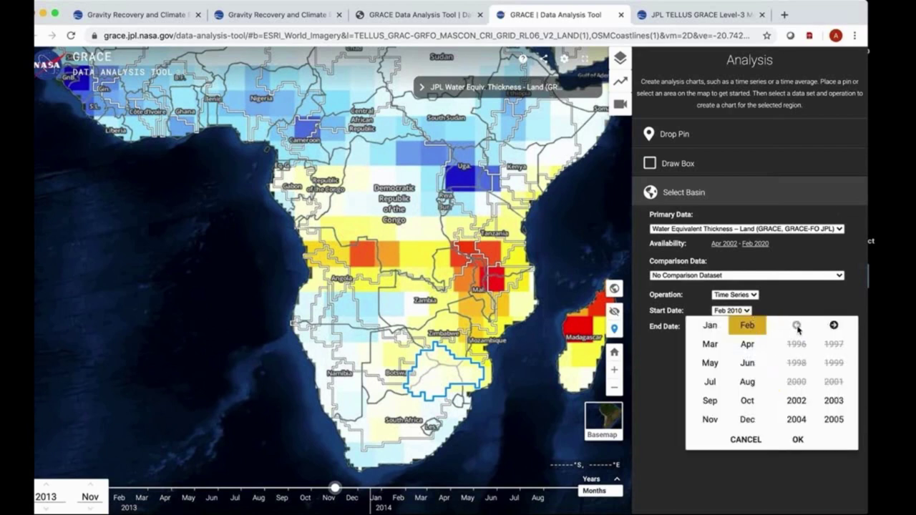
pyautogui.click(798, 401)
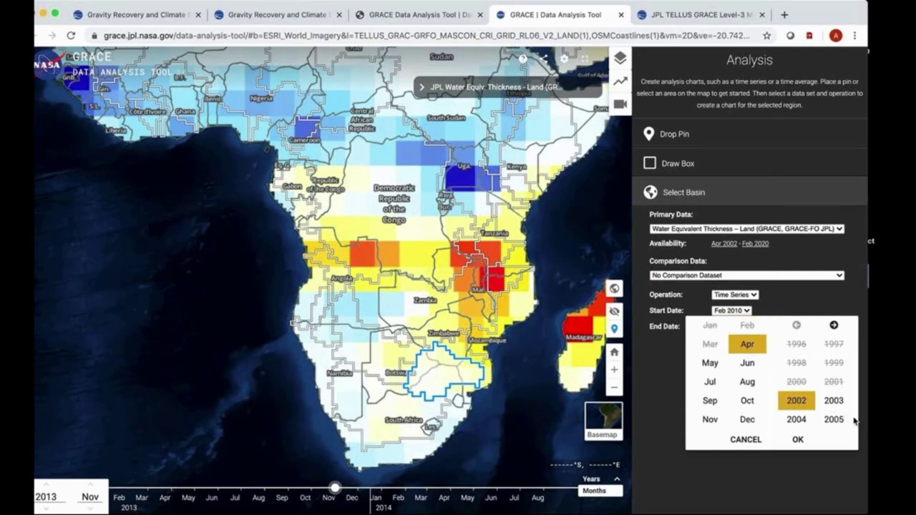
pyautogui.click(798, 439)
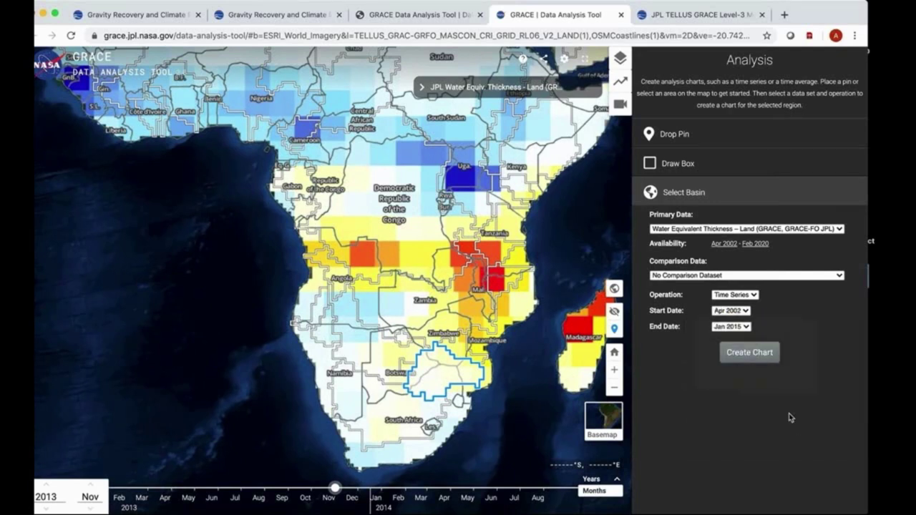
pyautogui.click(746, 327)
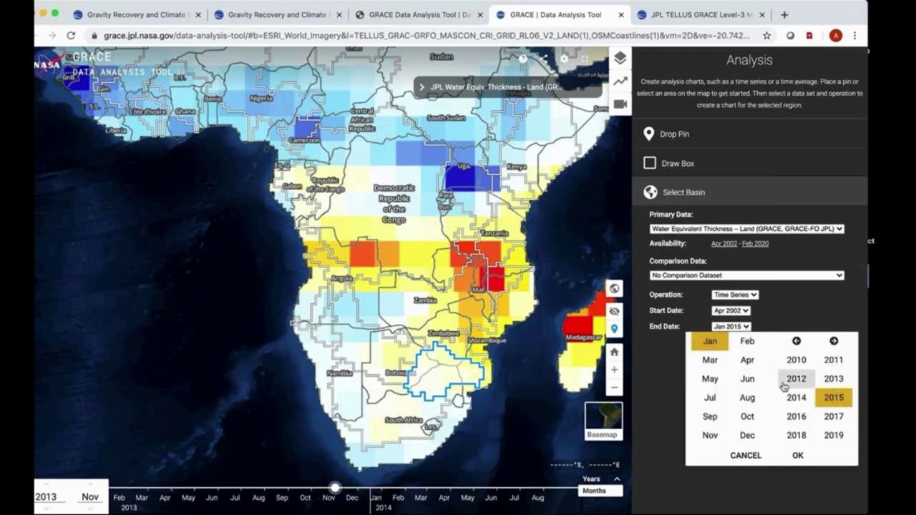
pyautogui.click(836, 436)
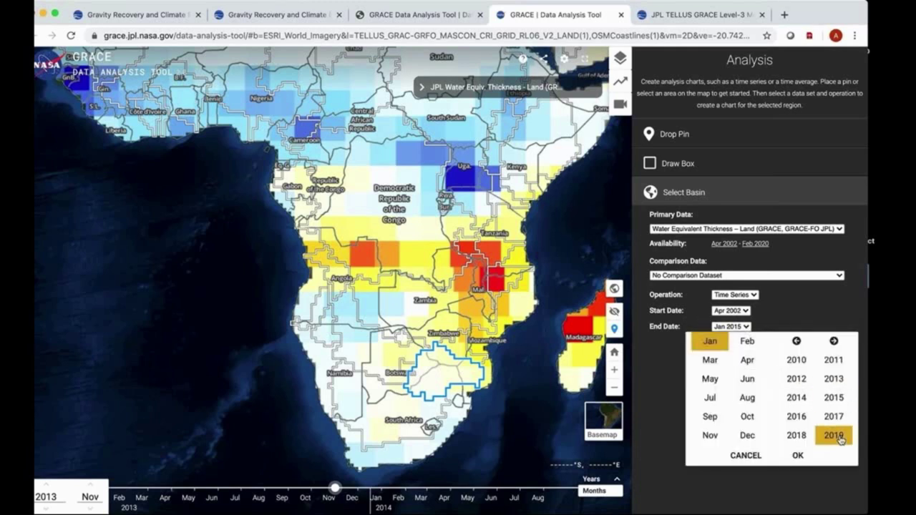
pyautogui.click(747, 436)
pyautogui.click(798, 456)
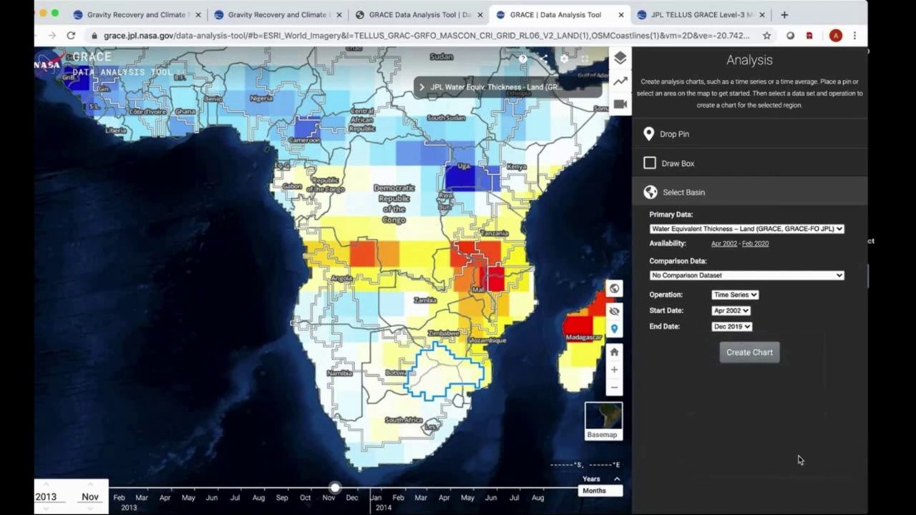
# - Create the basin's water equivalent thickness time series chart and rewind its playback to the beginning
pyautogui.click(750, 353)
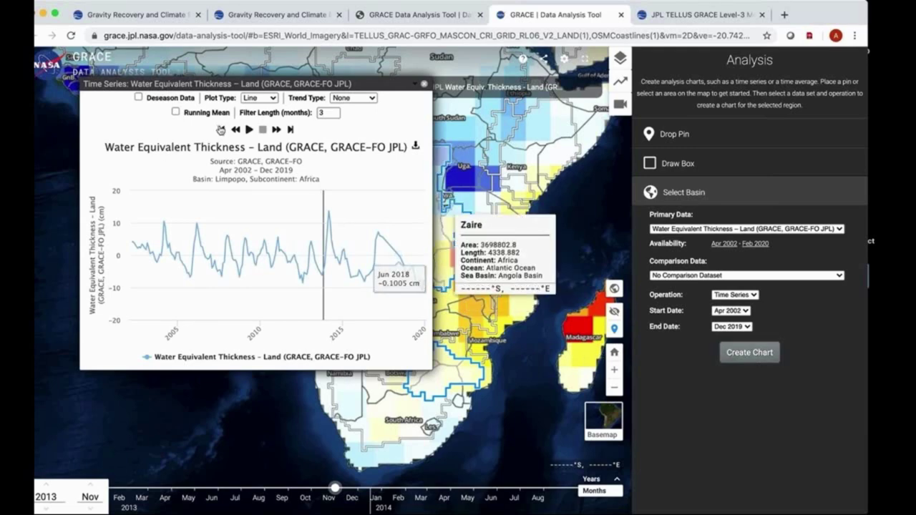
pyautogui.click(221, 129)
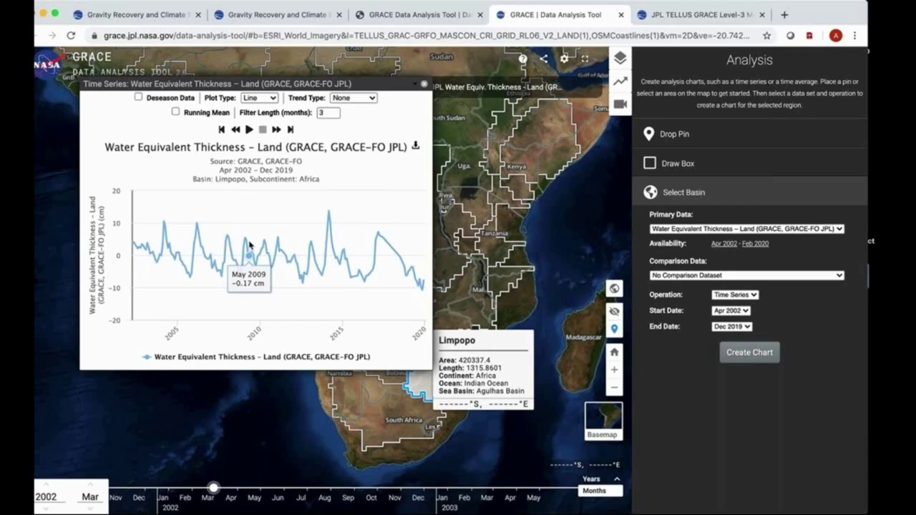
# - Switch to the Giovanni Data Selection window and search the variables for "ground water storage"
pyautogui.moveTo(828, 506)
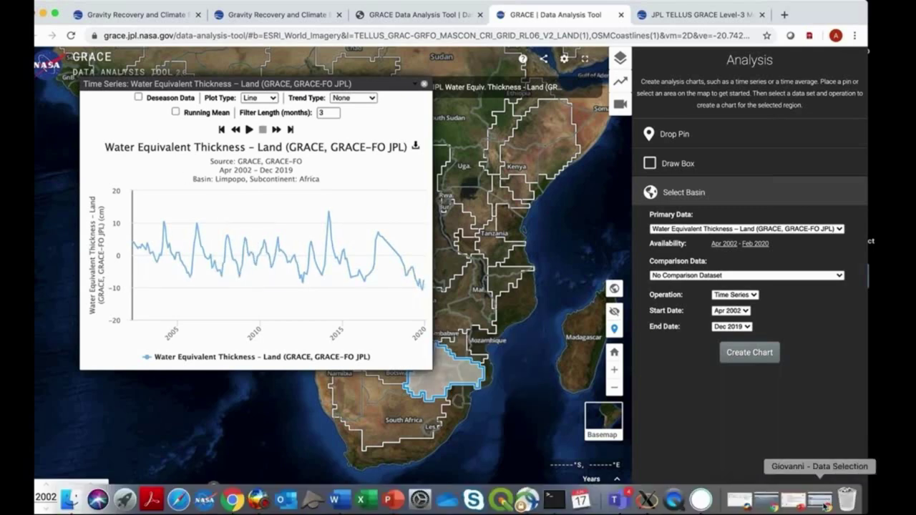
pyautogui.click(824, 502)
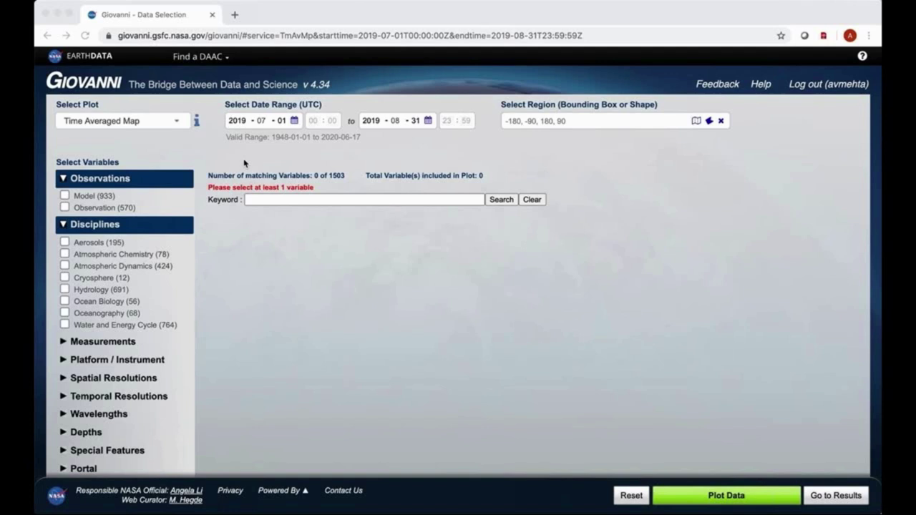
pyautogui.click(289, 201)
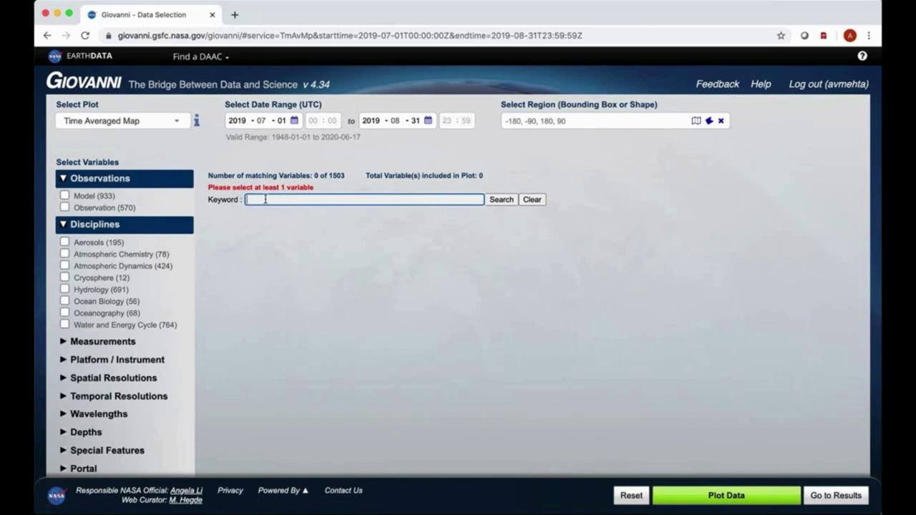
pyautogui.write('Gr')
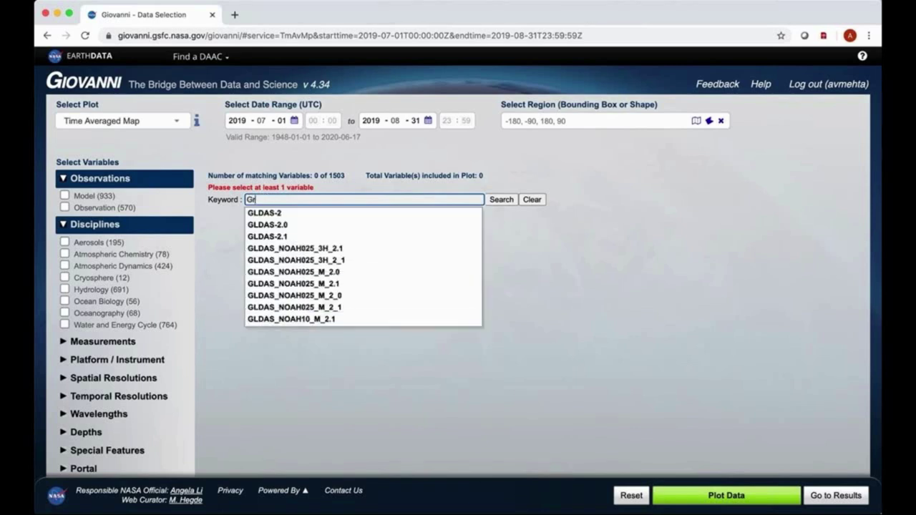
pyautogui.write('ound')
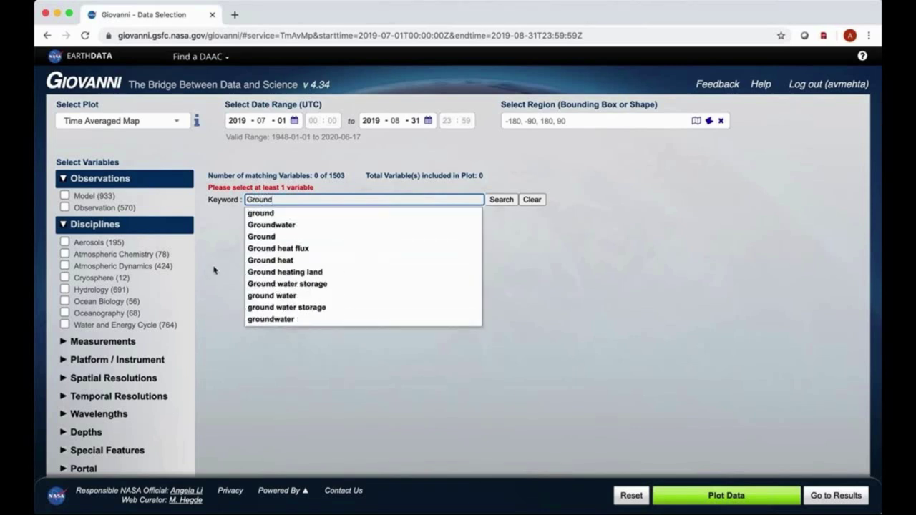
pyautogui.click(261, 308)
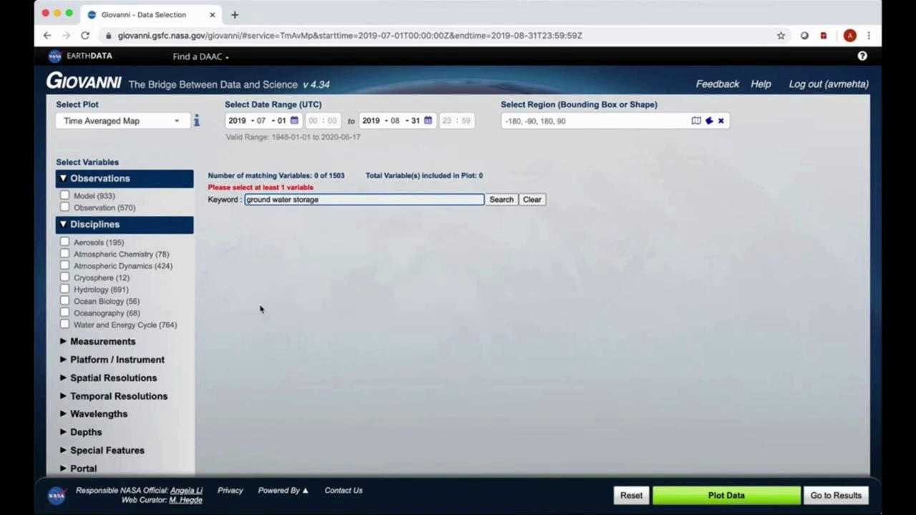
pyautogui.click(503, 203)
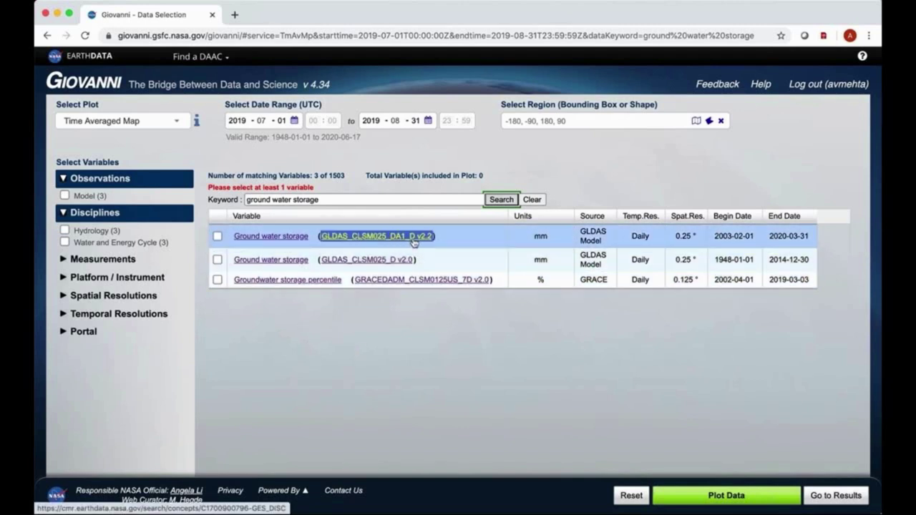
# - Include the Ground water storage variable GLDAS_CLSM025_DA1_D v2.2 and choose Time Averaged Map as the plot type
pyautogui.click(219, 238)
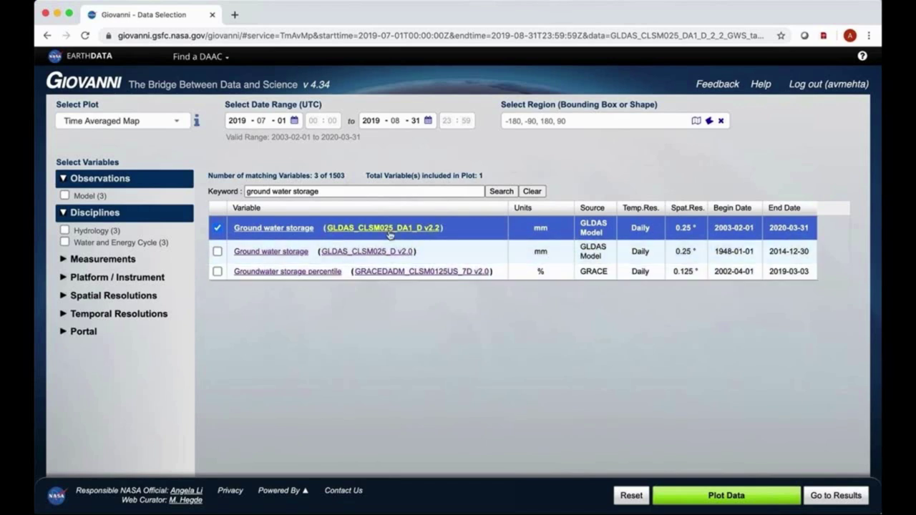
pyautogui.click(178, 124)
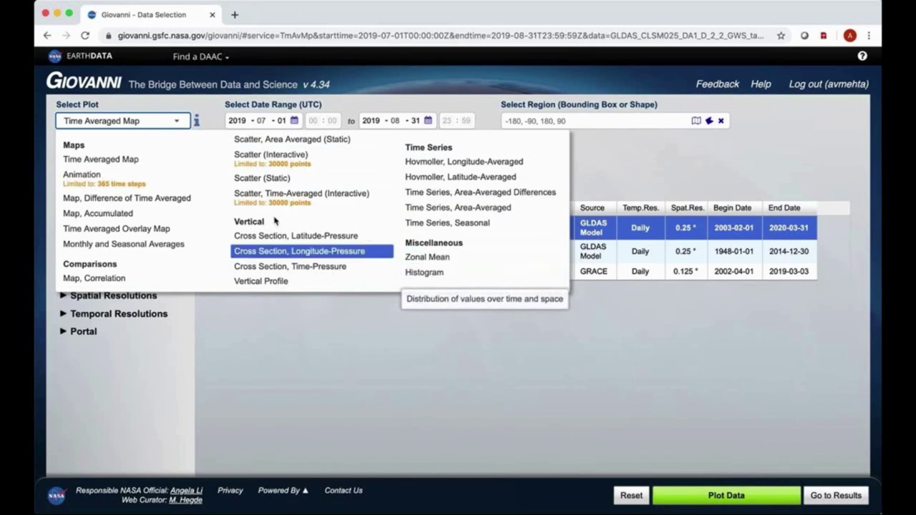
pyautogui.click(111, 163)
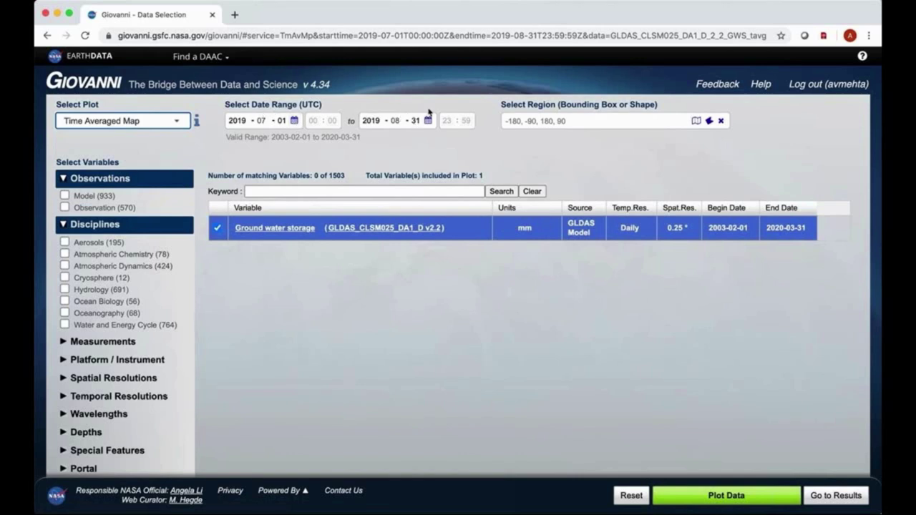
# - Check the start date of the plot's date range in its calendar
pyautogui.click(295, 121)
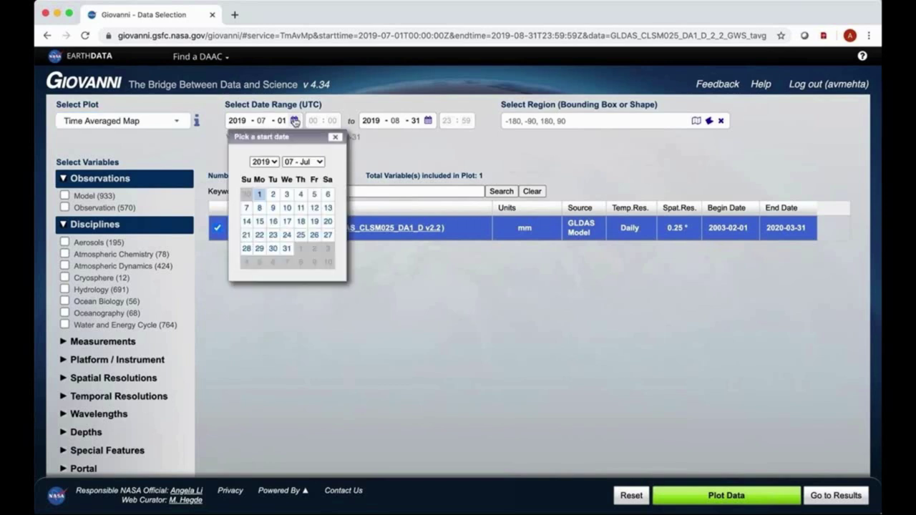
pyautogui.click(335, 137)
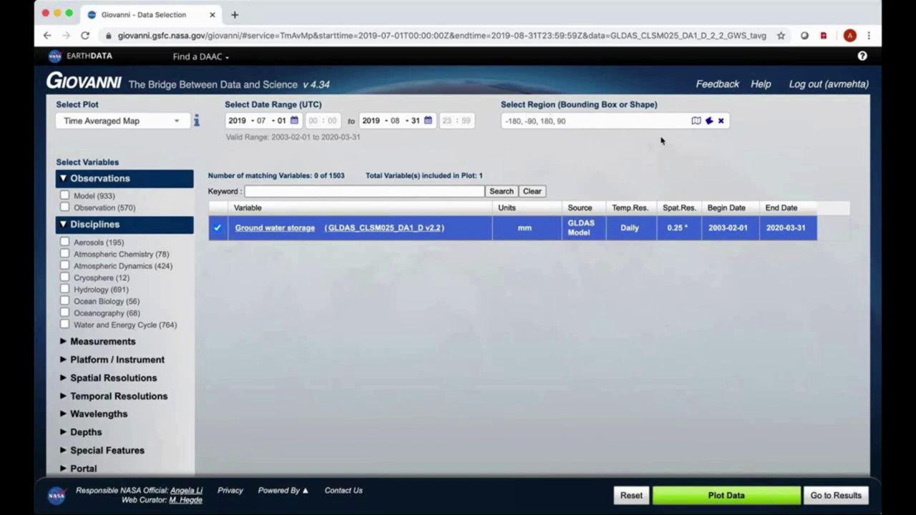
# - Set the plot region to the Limpopo watershed by finding its shape with the search text "Limpo"
pyautogui.click(697, 121)
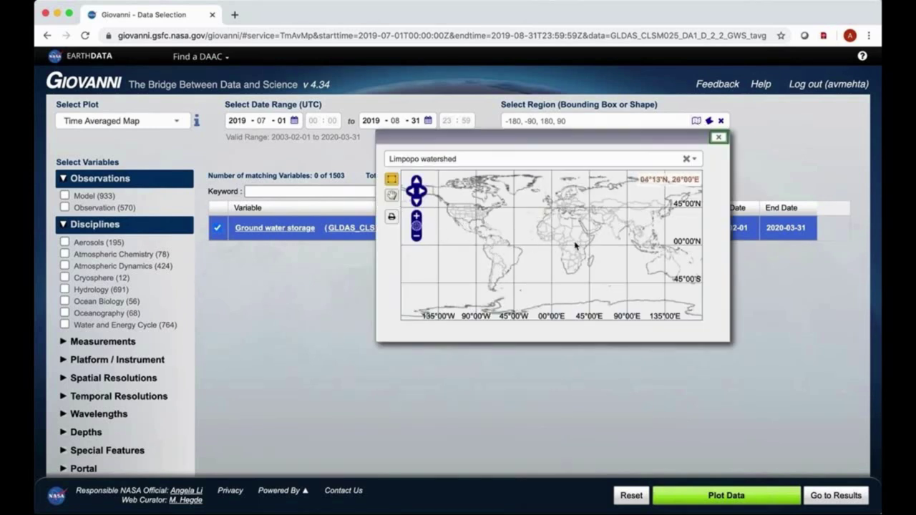
pyautogui.click(719, 138)
pyautogui.click(710, 121)
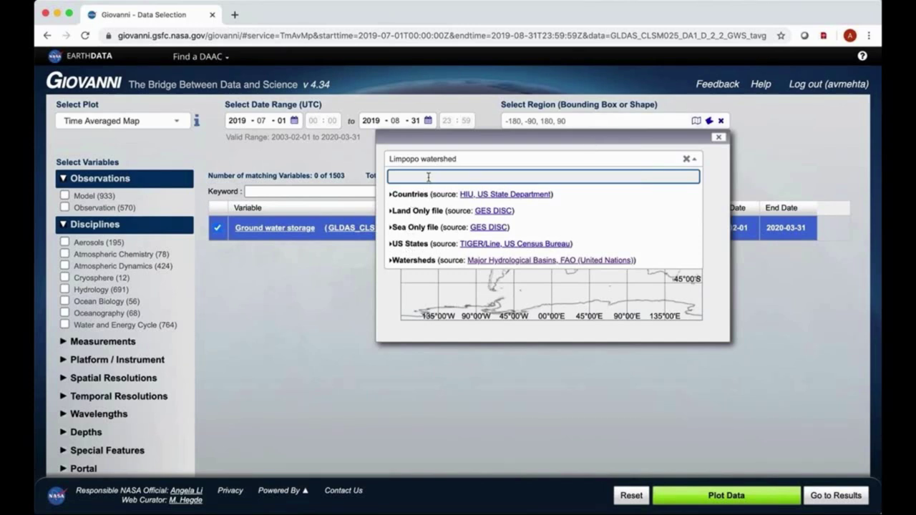
pyautogui.write('Limpo')
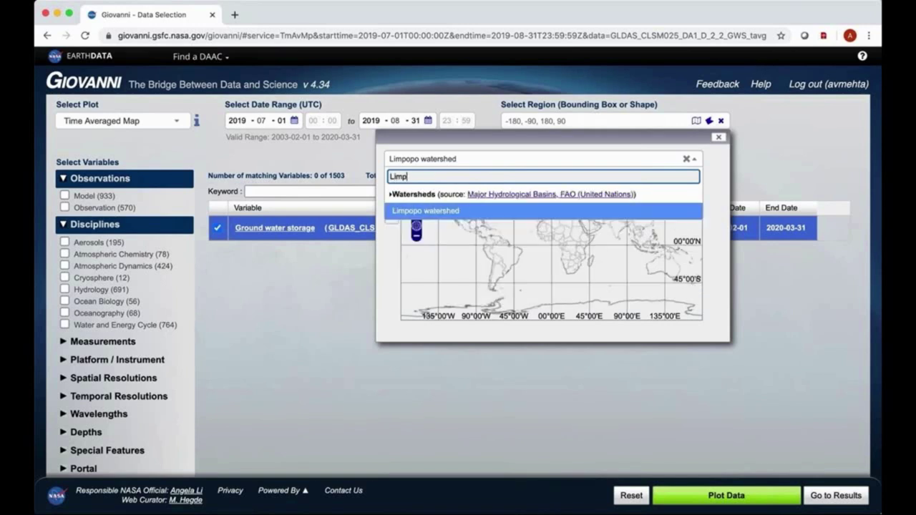
pyautogui.click(423, 211)
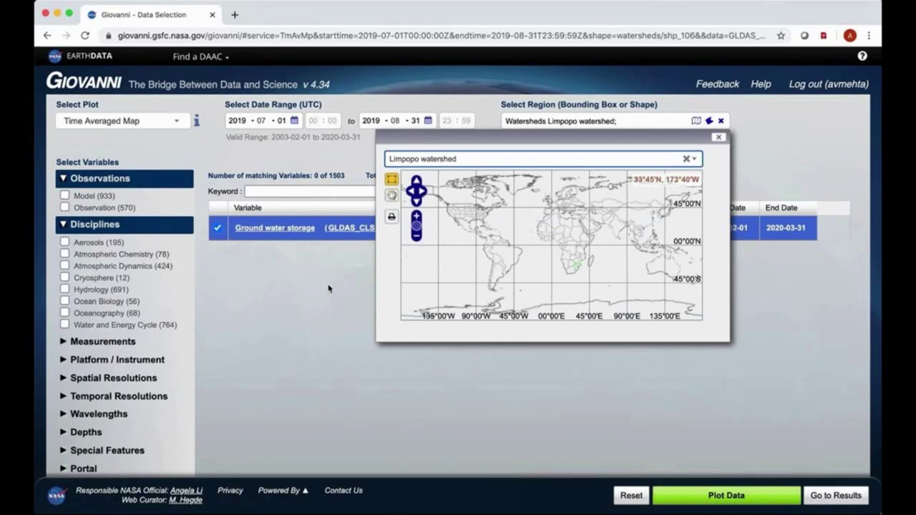
pyautogui.click(721, 139)
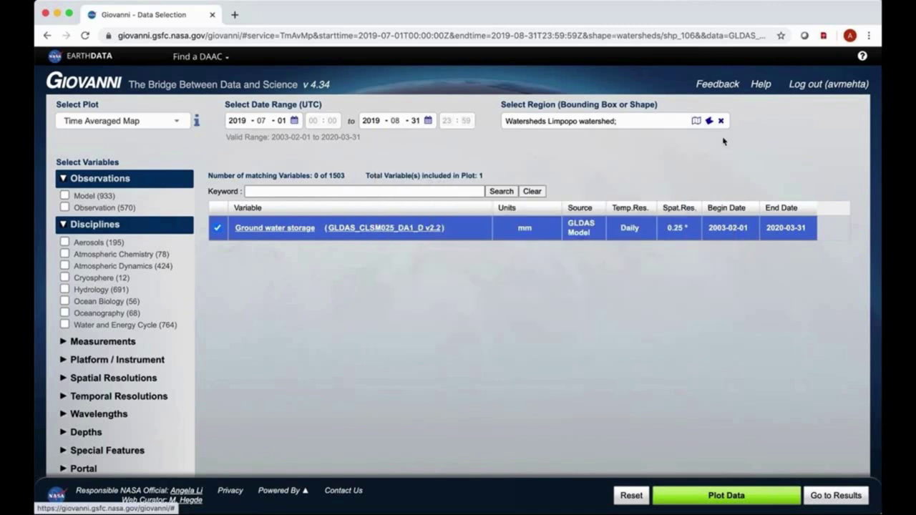
# - Check the Limpopo watershed's location on the region map and choose Time Series, Area-Averaged as the plot type
pyautogui.click(697, 121)
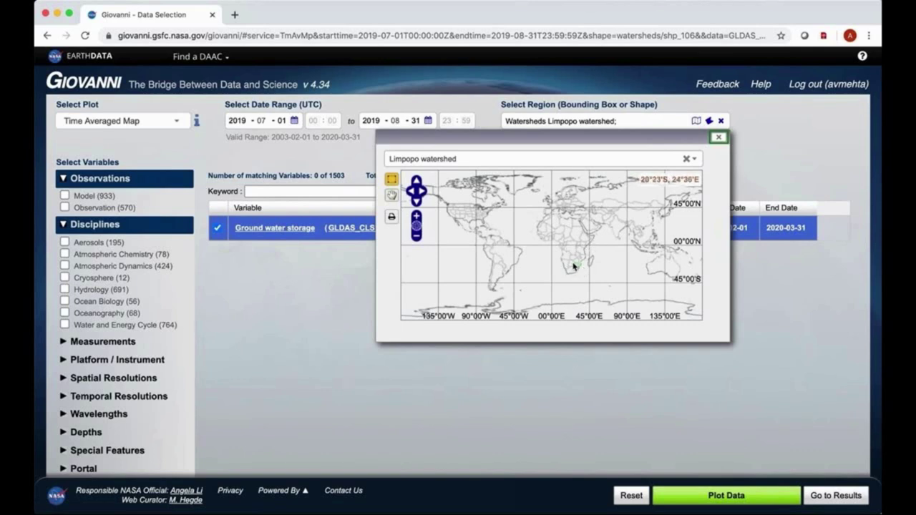
pyautogui.click(718, 138)
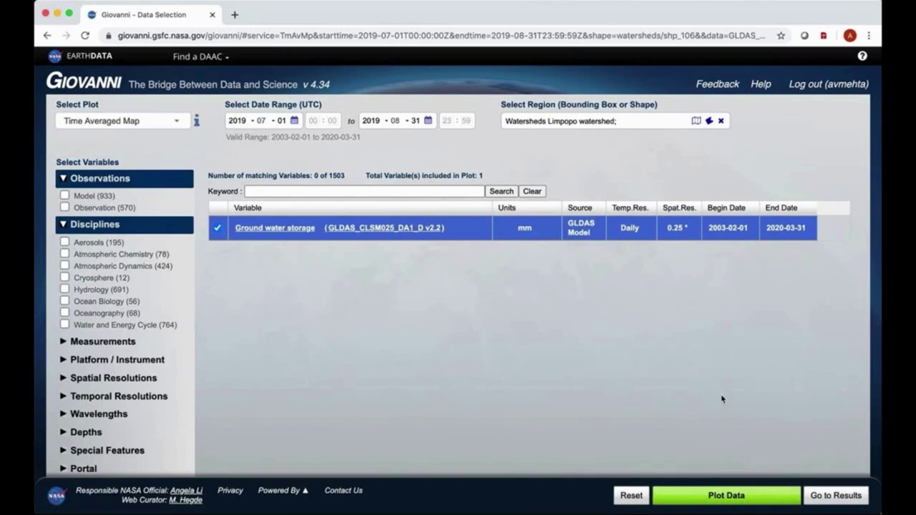
pyautogui.click(179, 123)
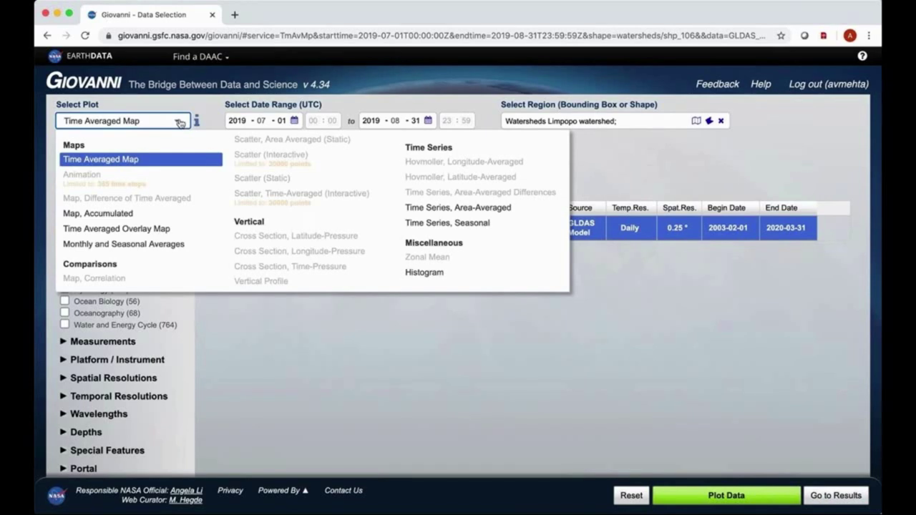
pyautogui.click(453, 209)
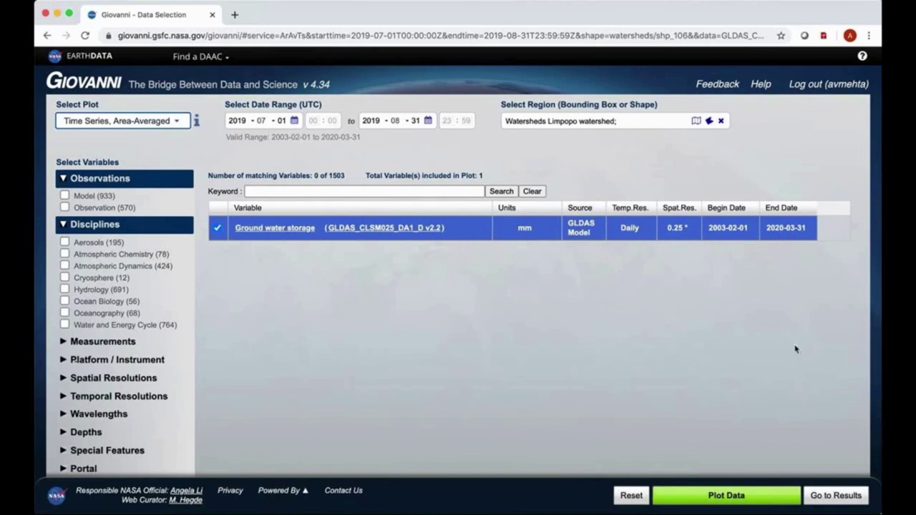
# - Go to the existing results and open the second plot in the history, the area-averaged ground water storage time series
pyautogui.click(816, 496)
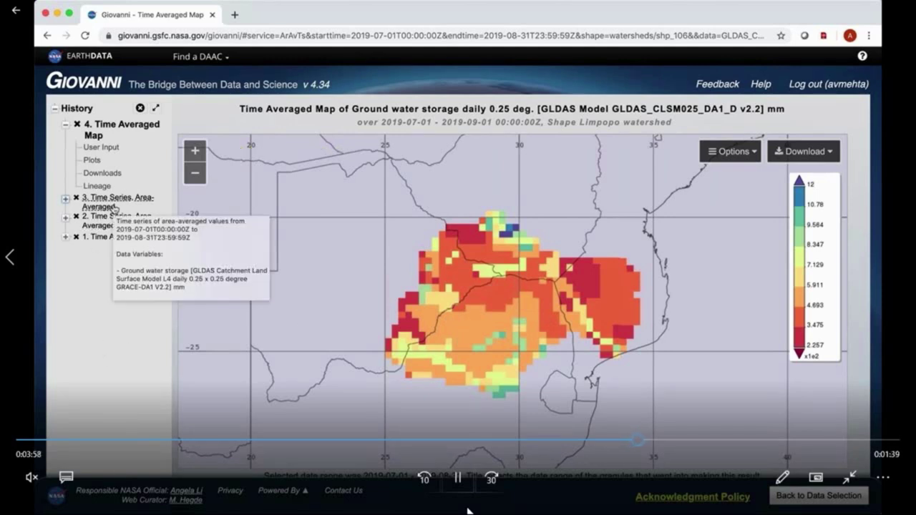
pyautogui.moveTo(108, 221)
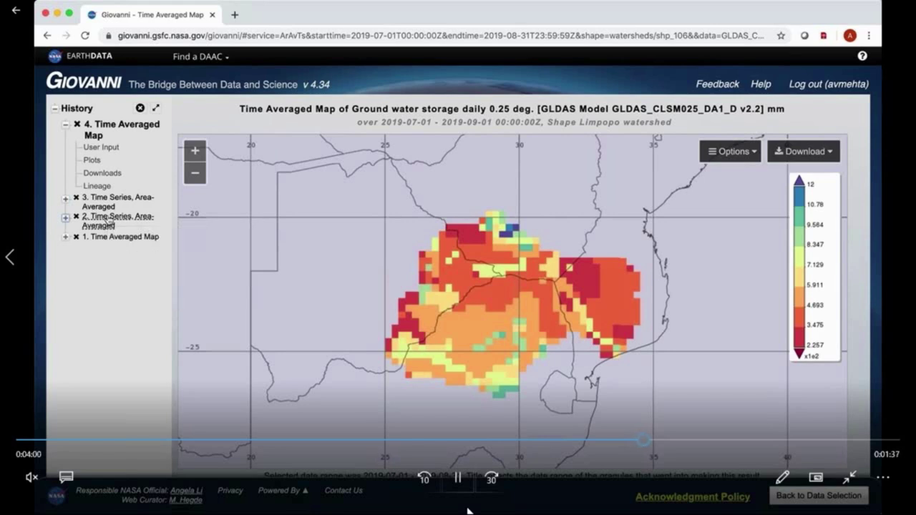
pyautogui.click(108, 222)
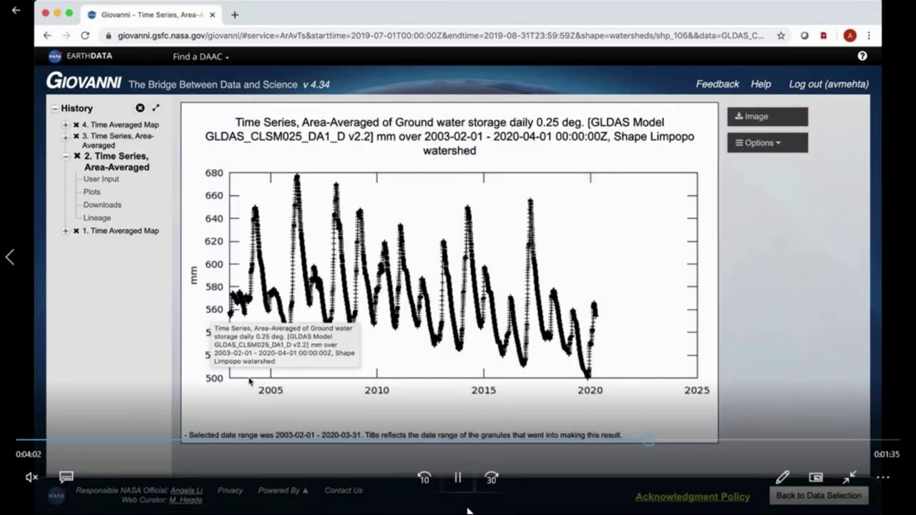